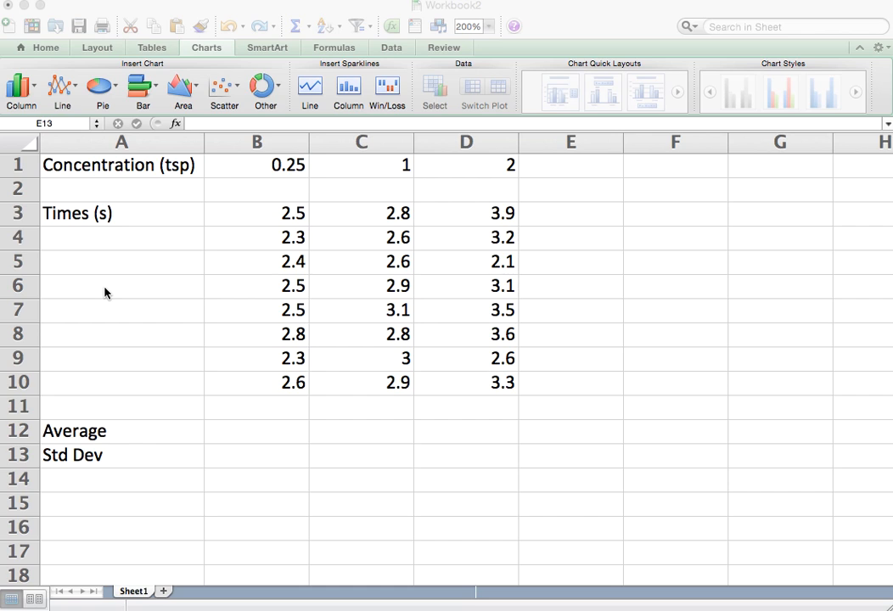
# Calculate the average of the 0.25 tsp times in B12 with =AVERAGE(B3:B10).
pyautogui.click(260, 431)
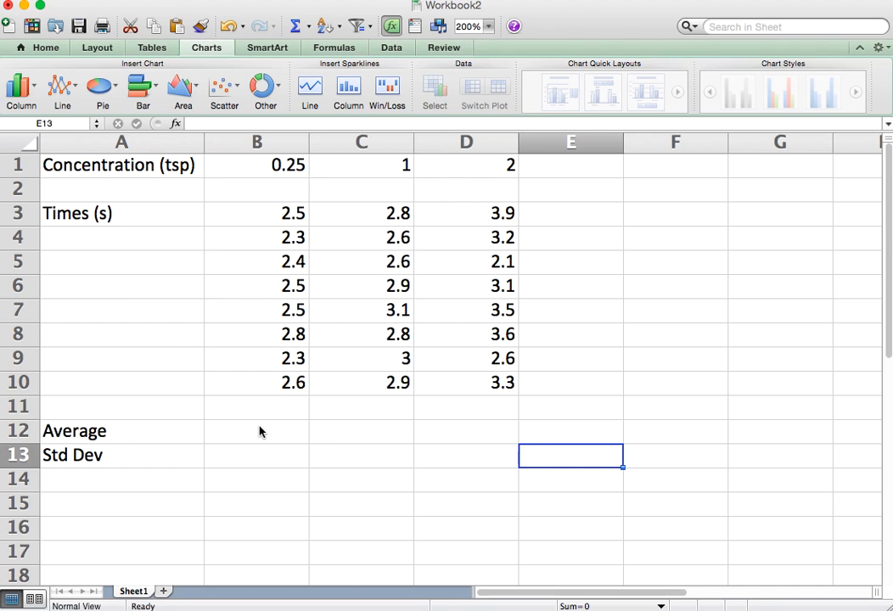
pyautogui.click(260, 431)
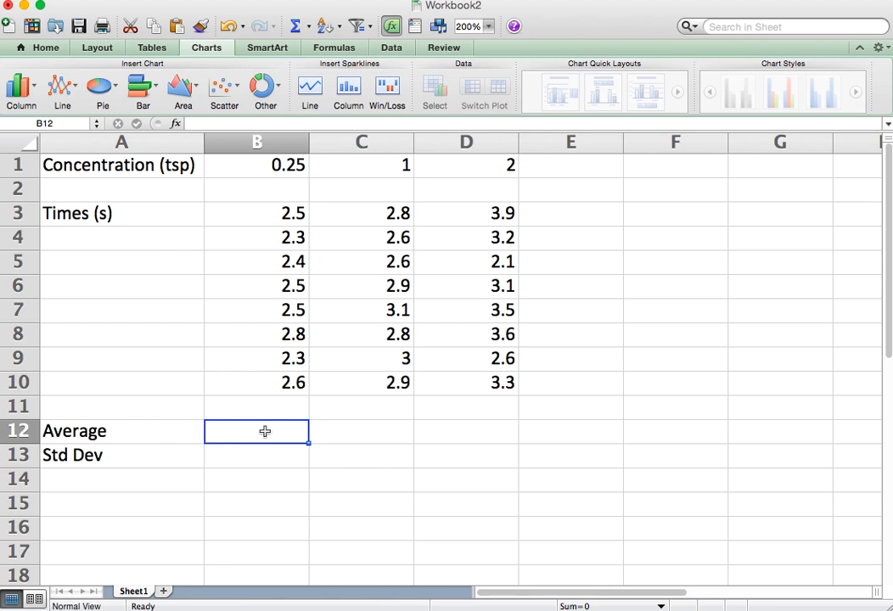
pyautogui.write('=')
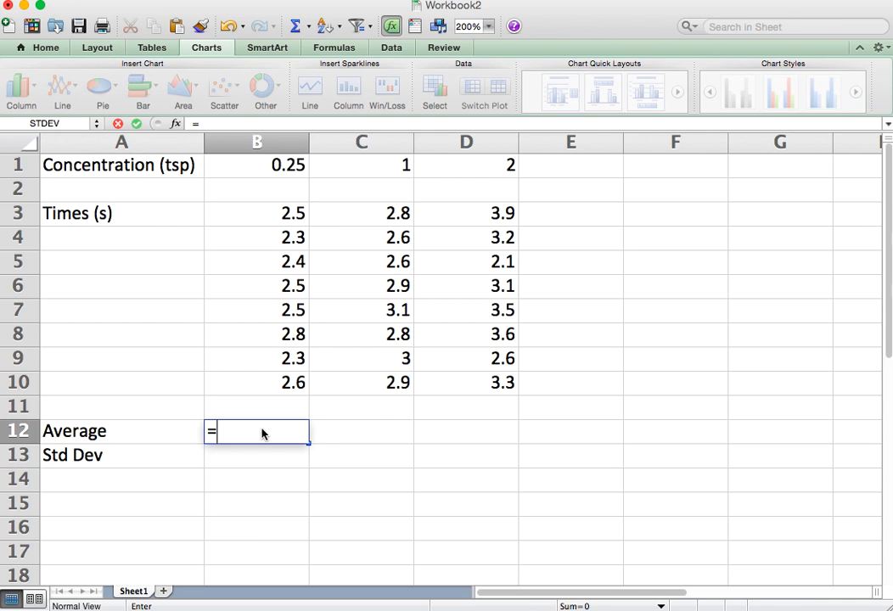
pyautogui.write('ave')
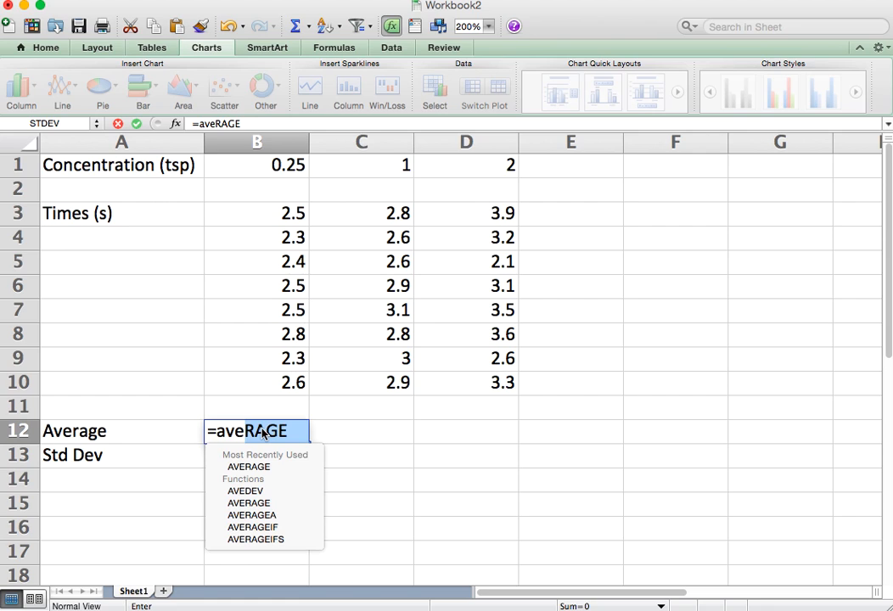
pyautogui.doubleClick(256, 468)
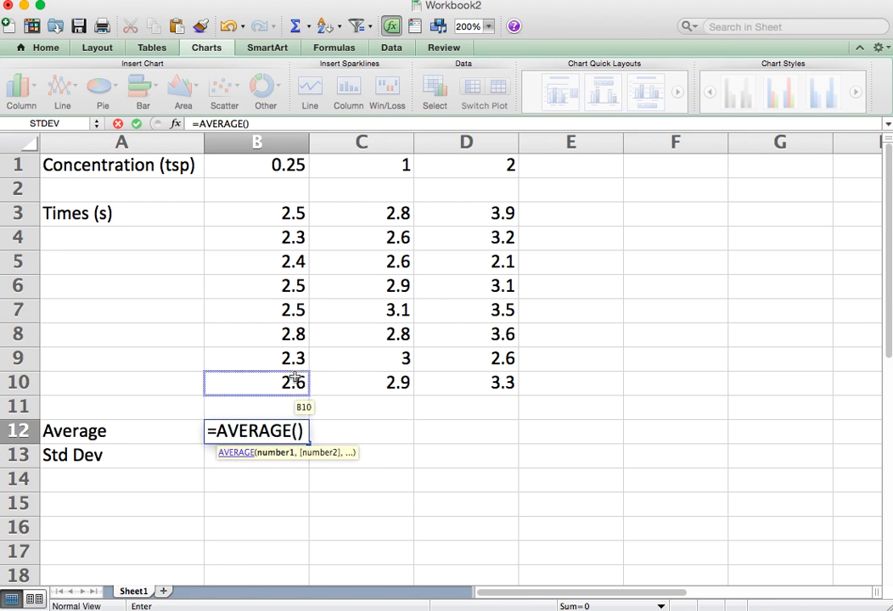
pyautogui.moveTo(264, 212); pyautogui.dragTo(252, 377)
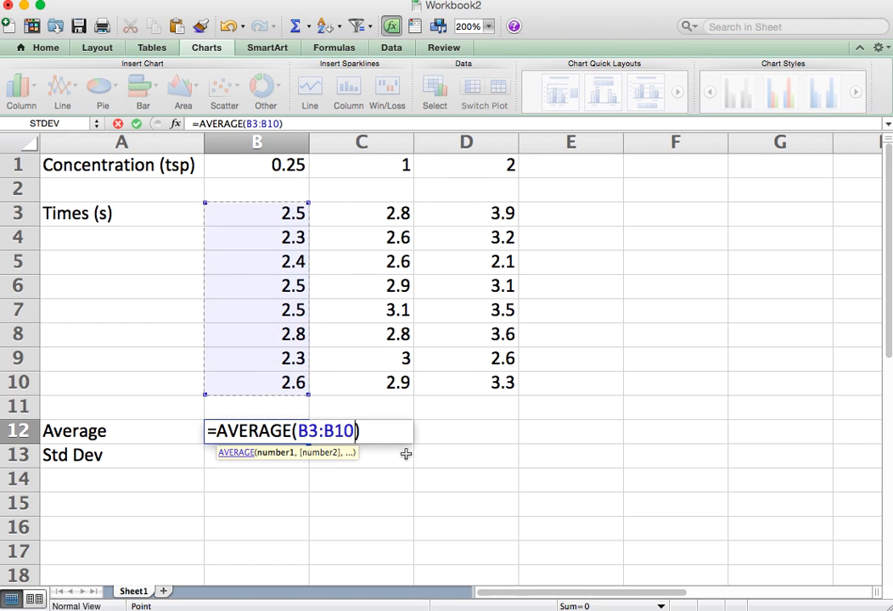
pyautogui.press('Return')
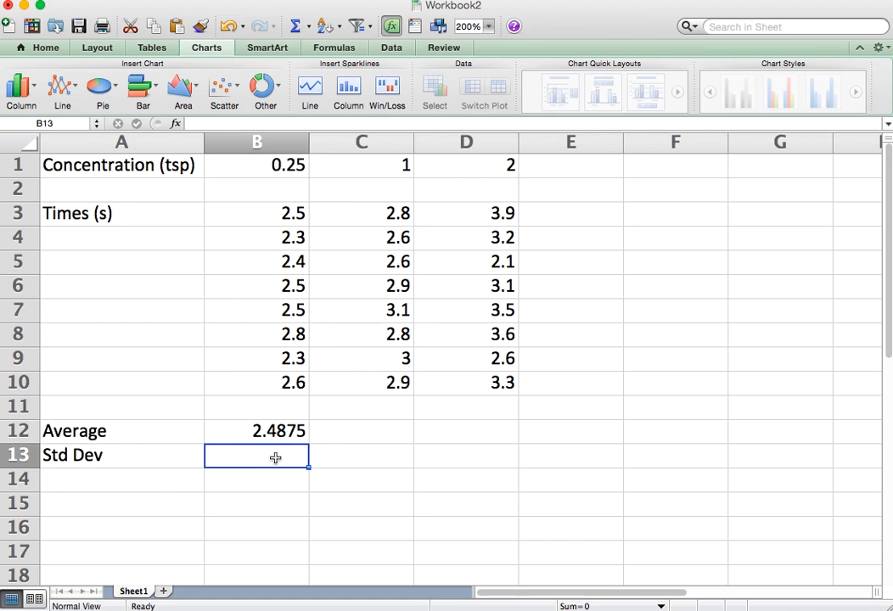
# Calculate the standard deviation of the 0.25 tsp times in B13 with =STDEV(B3:B10).
pyautogui.write('=s')
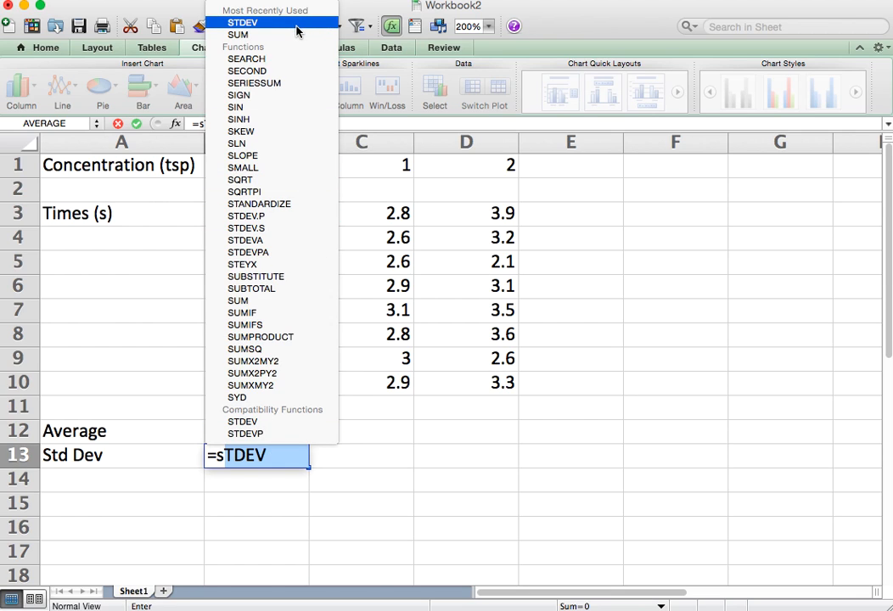
pyautogui.doubleClick(246, 422)
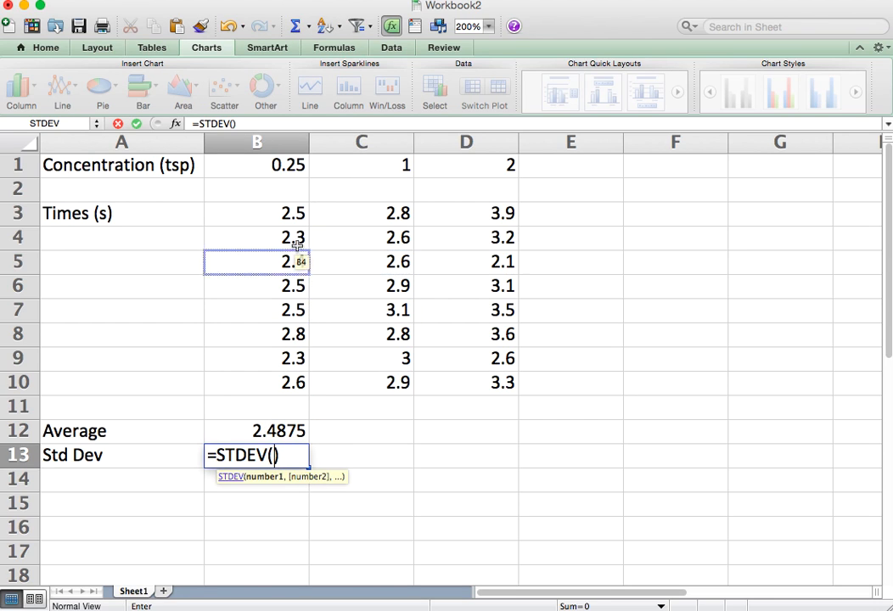
pyautogui.moveTo(280, 213); pyautogui.dragTo(264, 386)
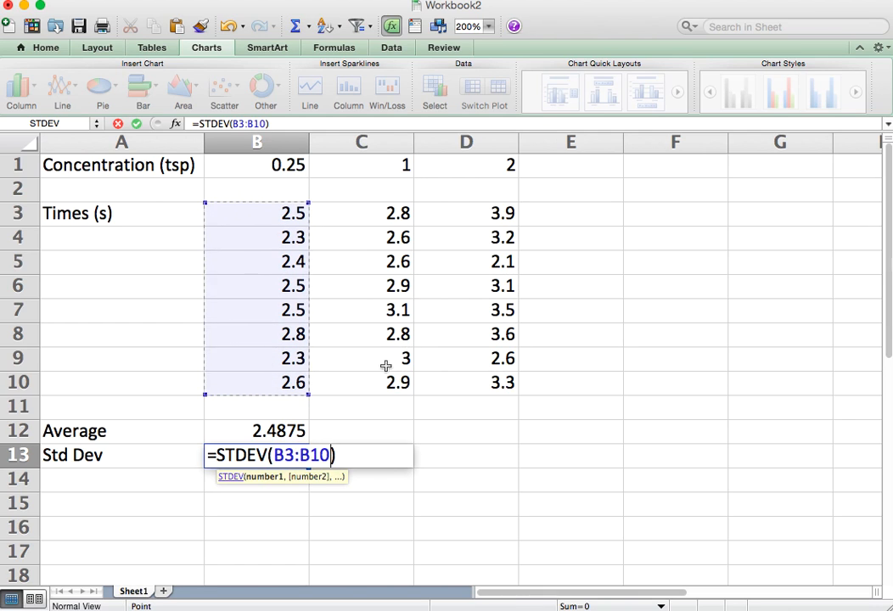
pyautogui.press('Return')
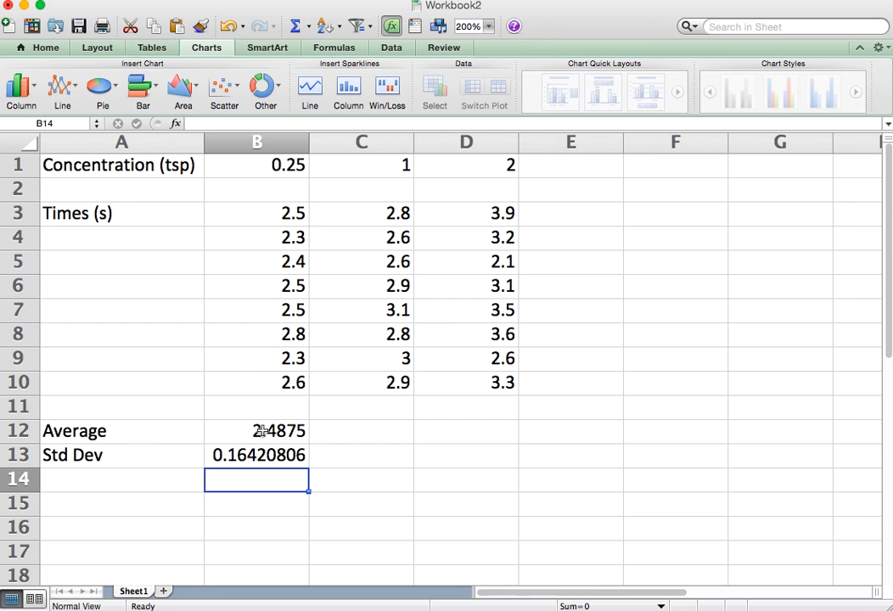
# Copy the average and standard deviation formulas from B12:B13 across to columns C and D.
pyautogui.moveTo(262, 431); pyautogui.dragTo(259, 454)
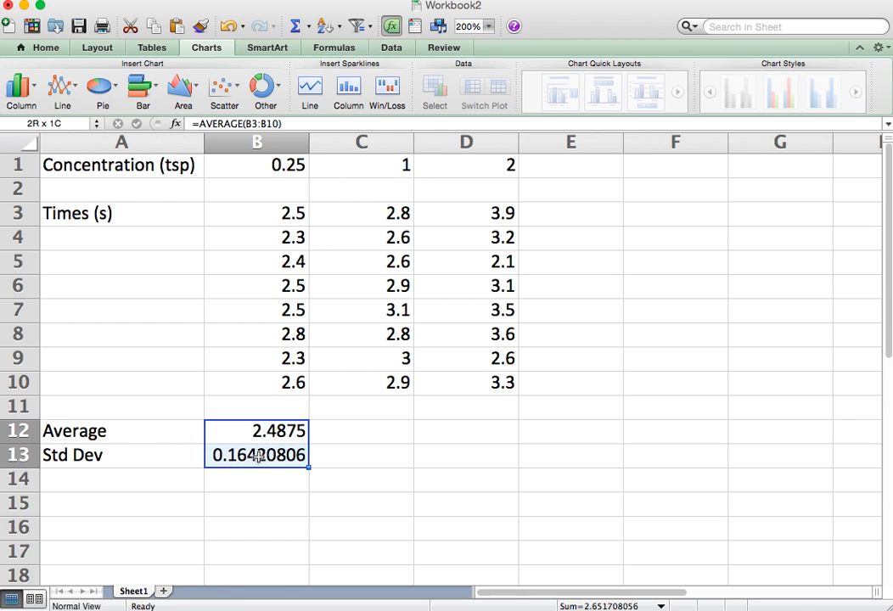
pyautogui.click(273, 432)
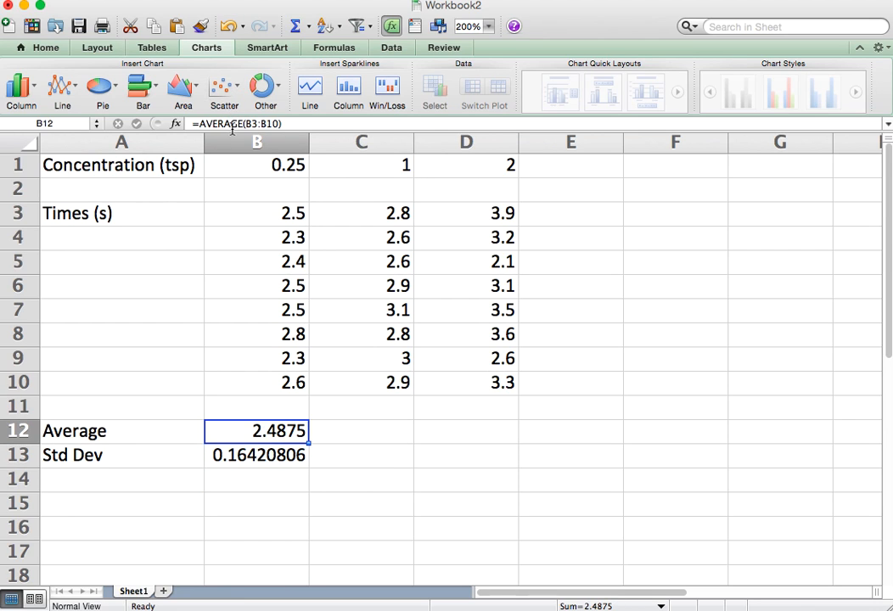
pyautogui.moveTo(279, 431); pyautogui.dragTo(235, 454)
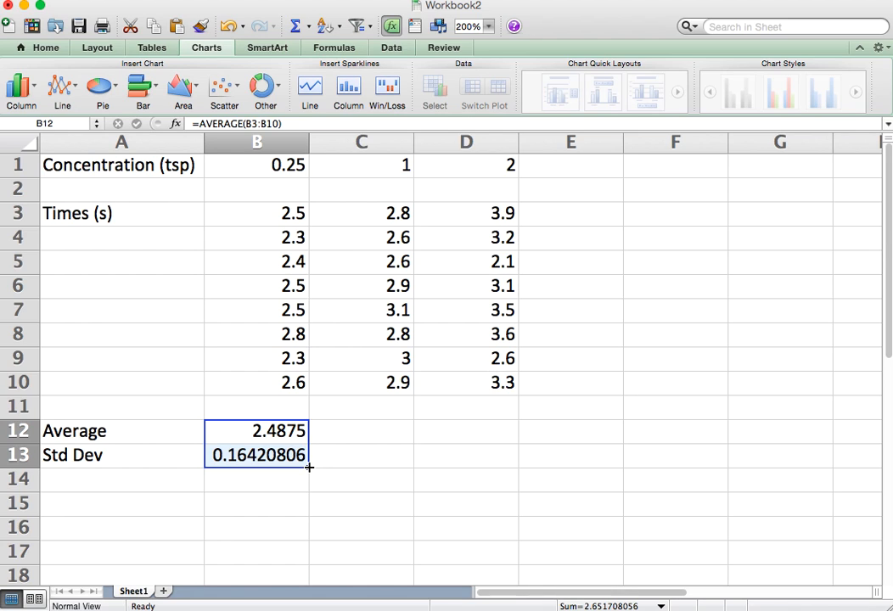
pyautogui.moveTo(310, 466); pyautogui.dragTo(492, 465)
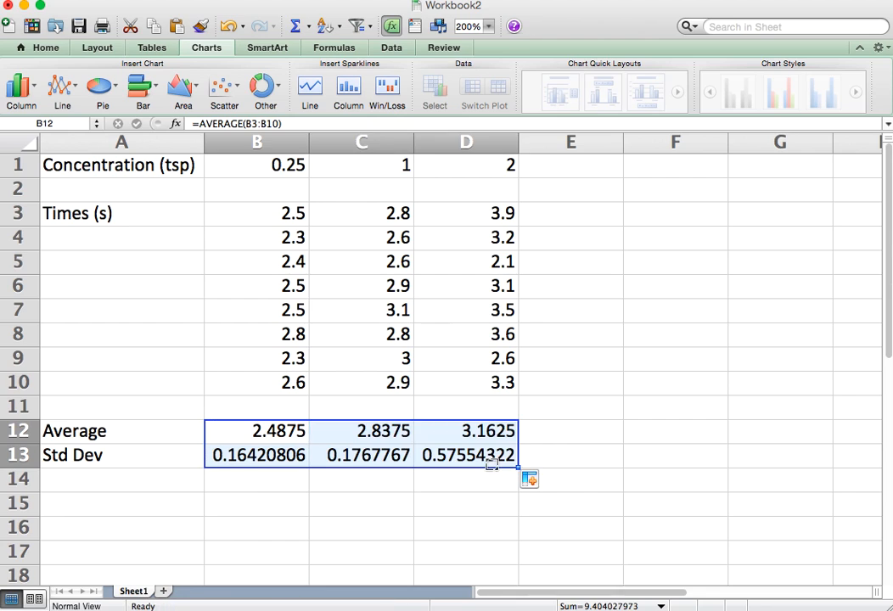
# Check the AVERAGE formulas in B12, C12 and D12 to see which column each one references.
pyautogui.click(274, 432)
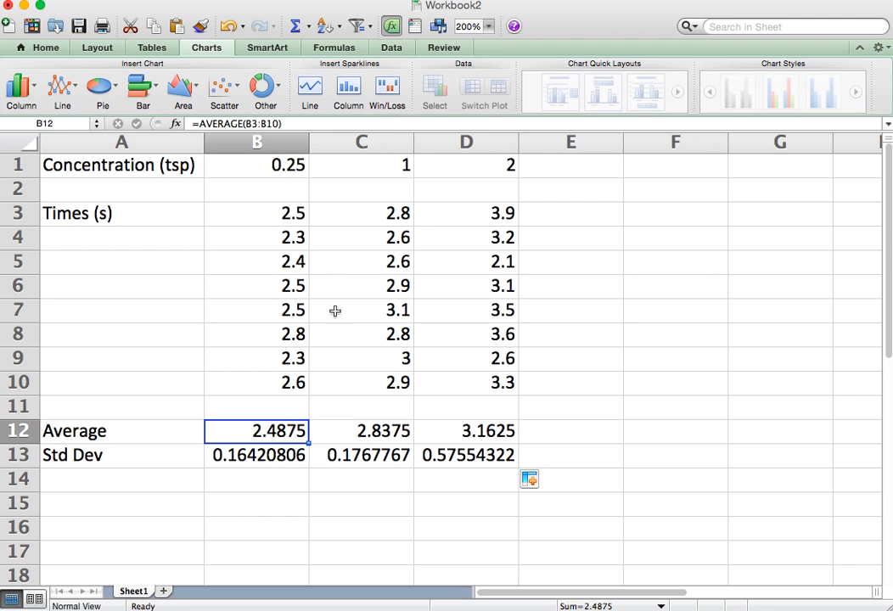
pyautogui.click(349, 431)
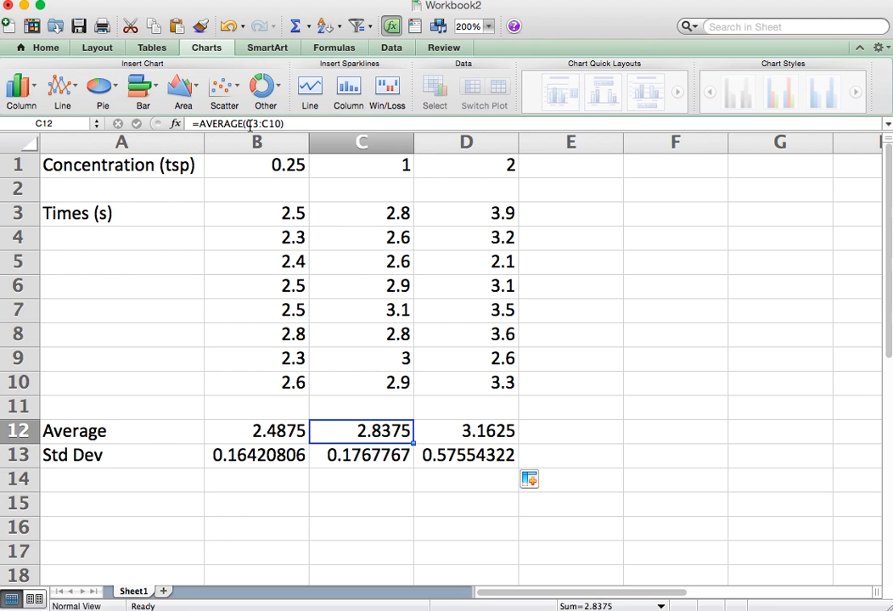
pyautogui.click(459, 431)
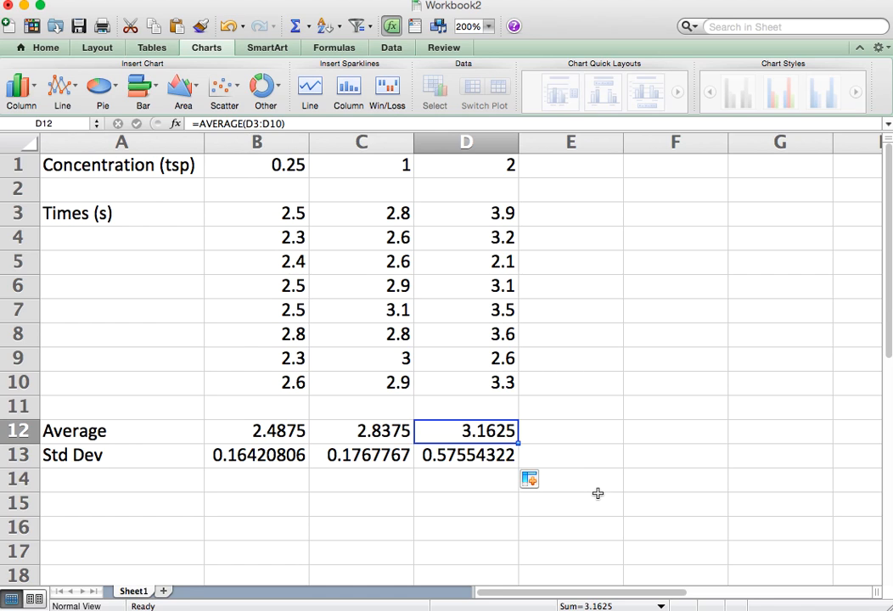
# Insert an empty column chart with blank cell C16 selected, and move the chart down off the upper data rows.
pyautogui.click(394, 524)
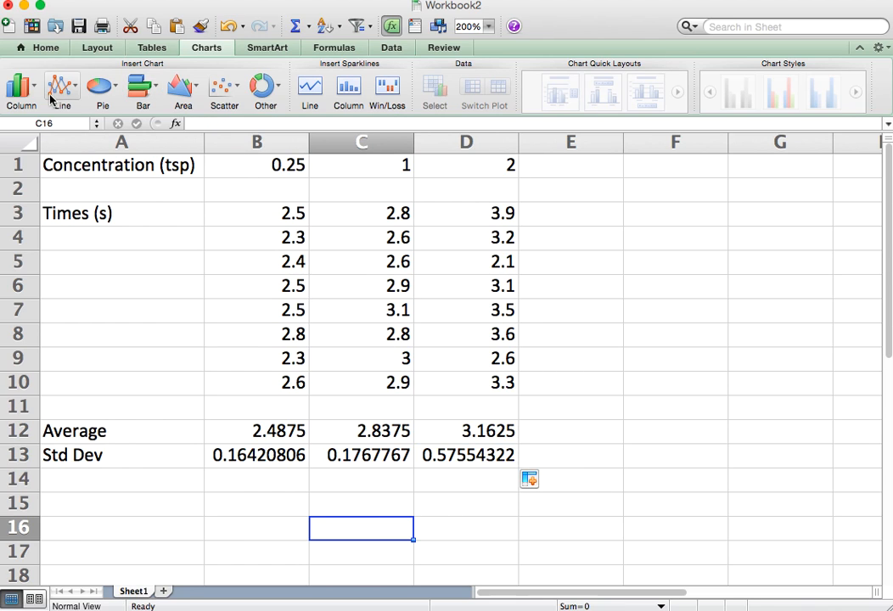
pyautogui.click(29, 78)
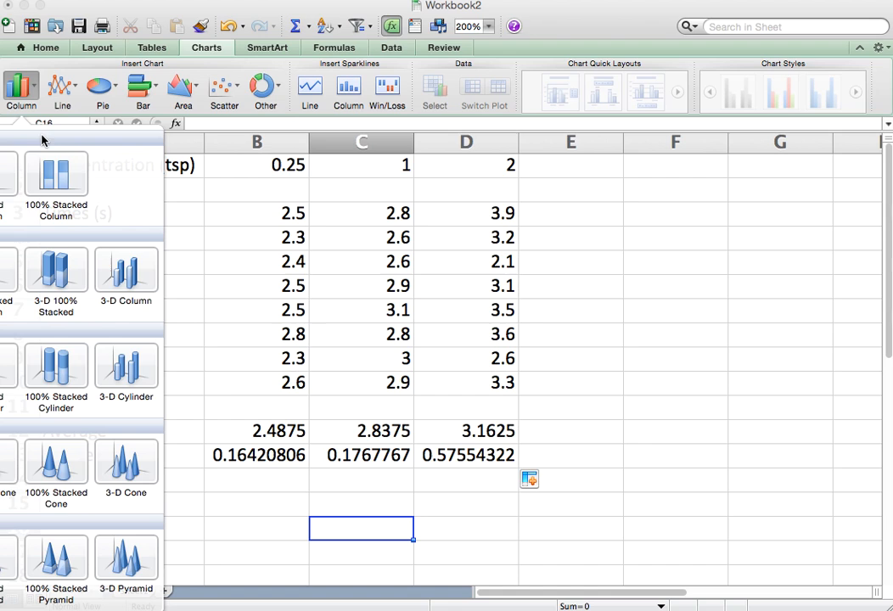
pyautogui.click(3, 173)
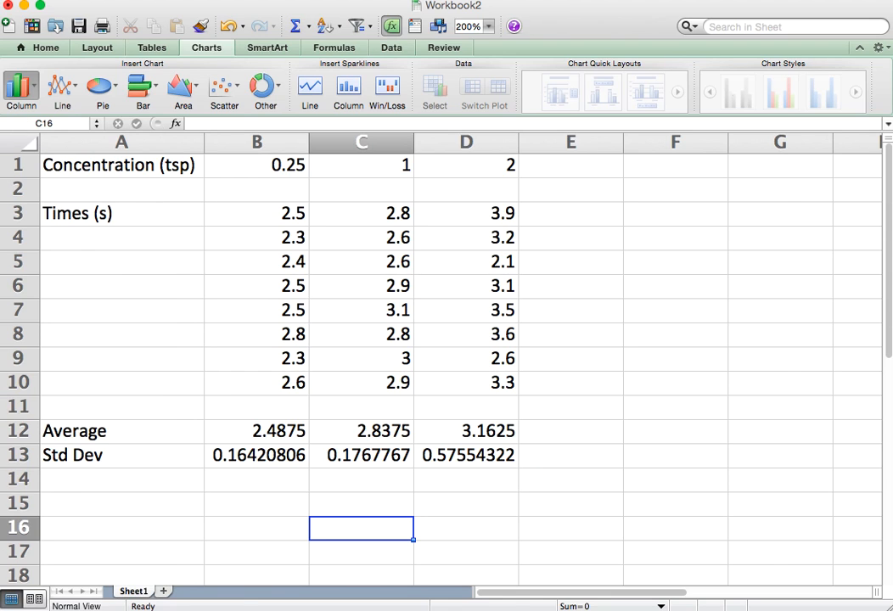
pyautogui.moveTo(389, 215); pyautogui.dragTo(530, 222)
pyautogui.moveTo(452, 213); pyautogui.dragTo(478, 322)
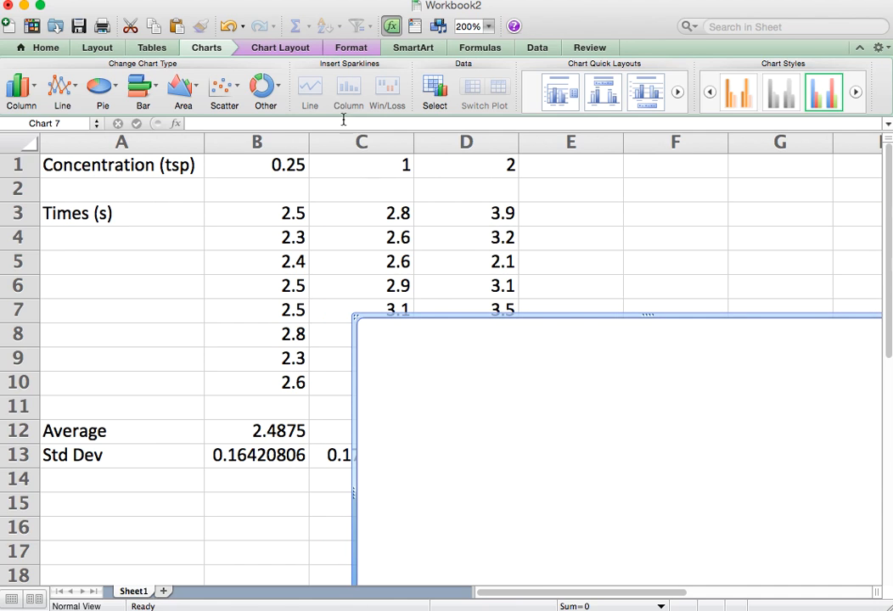
# Open the chart's data source settings, move the dialog fully into view and add a new series.
pyautogui.click(433, 95)
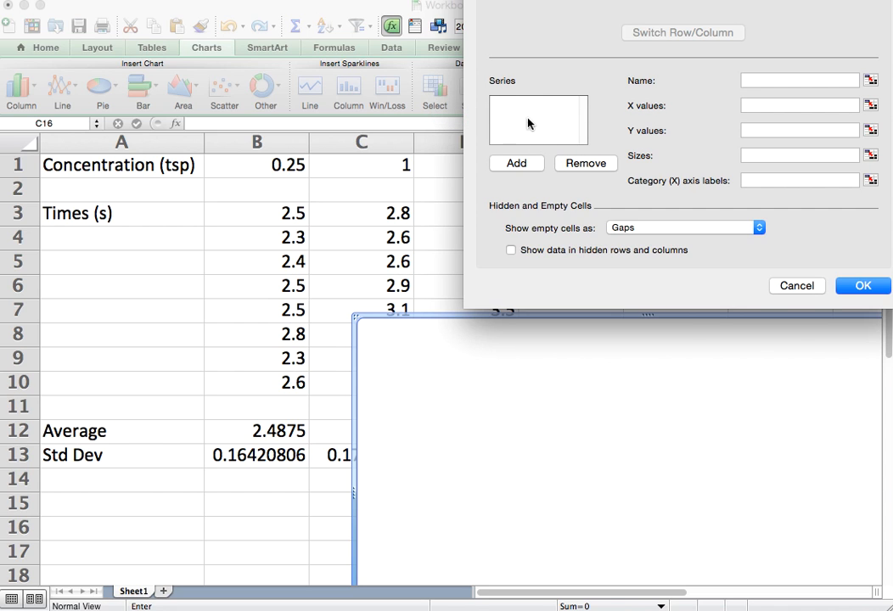
pyautogui.moveTo(749, 0); pyautogui.dragTo(309, 29)
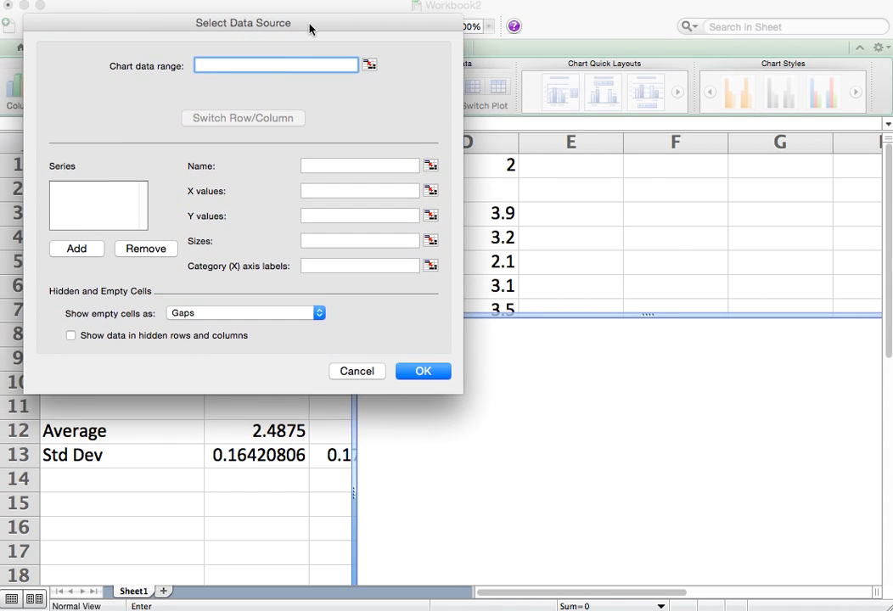
pyautogui.click(74, 249)
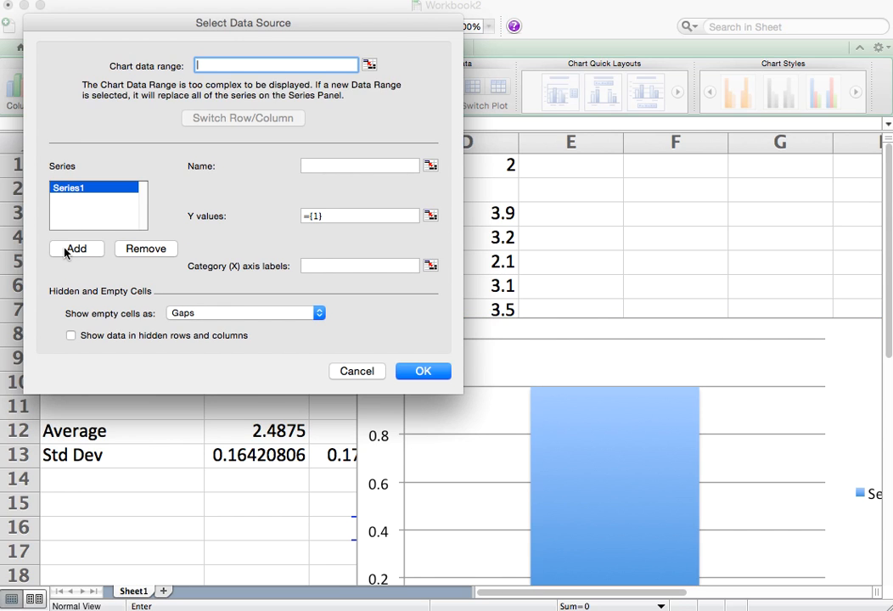
# Set the series' category (X) axis labels to the concentrations in B1:D1.
pyautogui.click(430, 265)
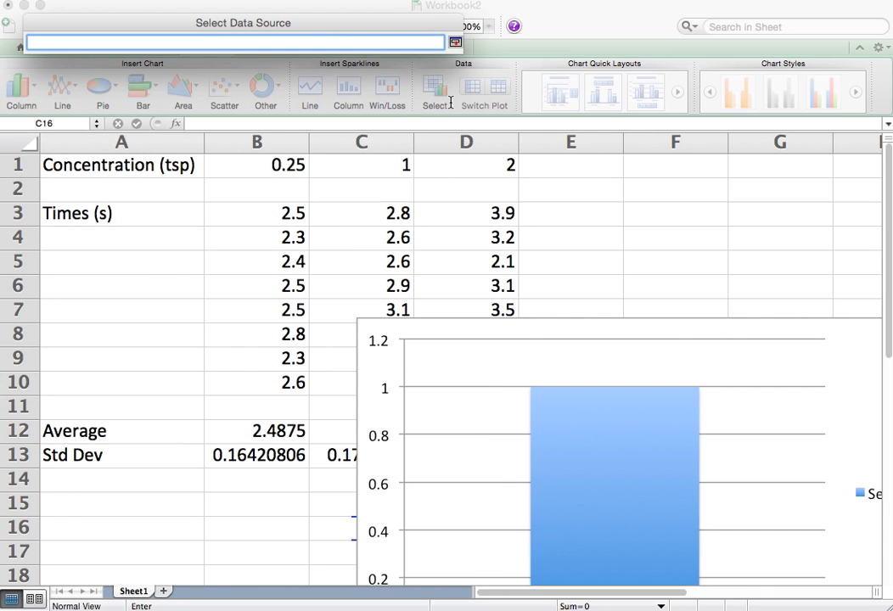
pyautogui.click(456, 42)
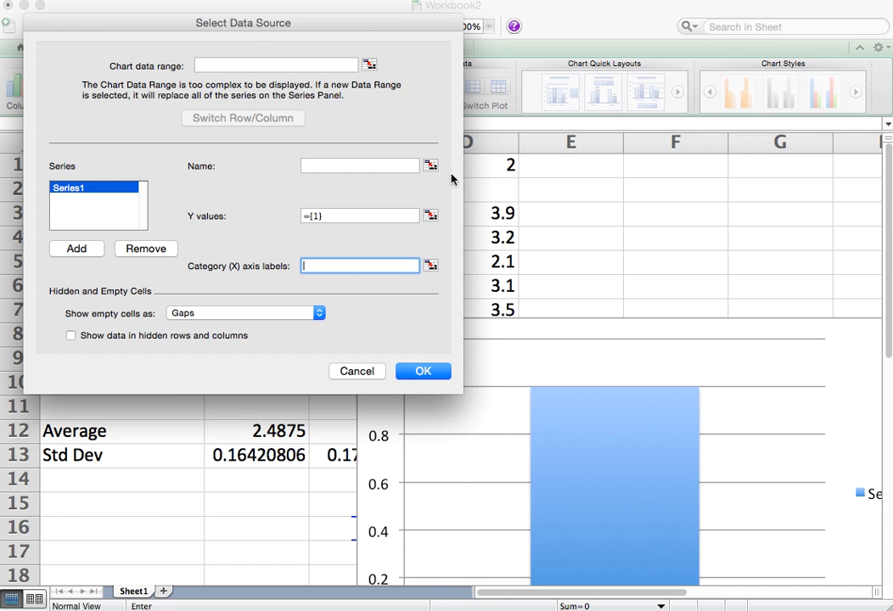
pyautogui.click(430, 266)
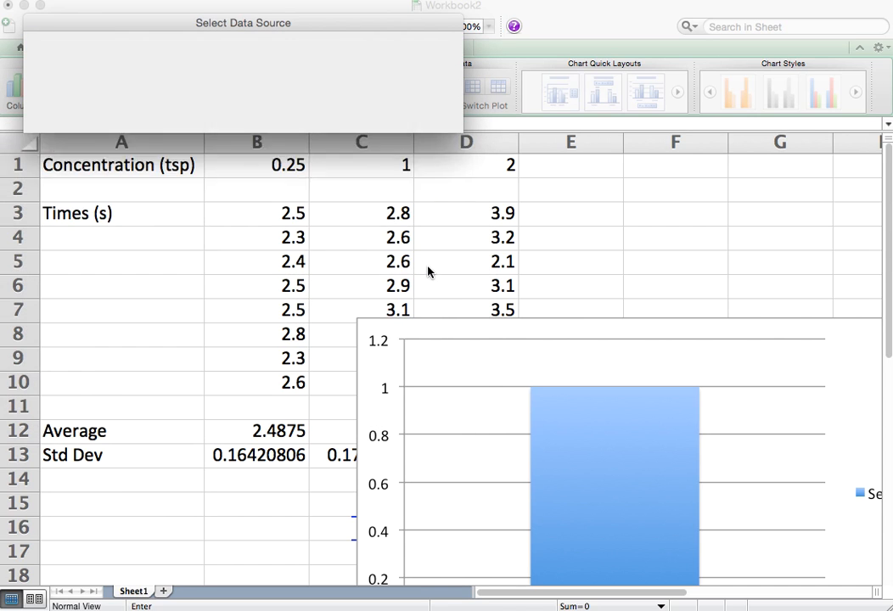
pyautogui.click(255, 167)
pyautogui.moveTo(256, 167); pyautogui.dragTo(439, 176)
pyautogui.press('Return')
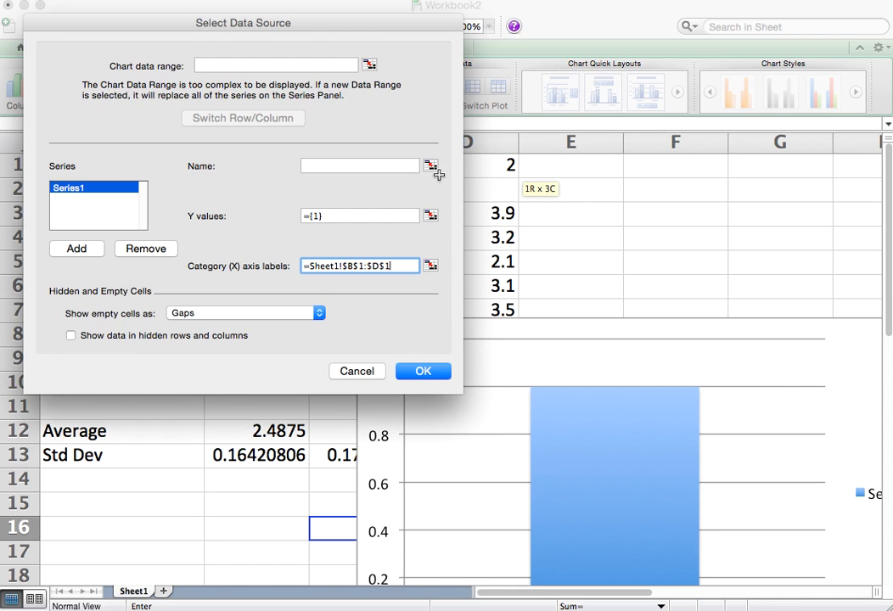
# Set the series' Y values to the averages in B12:D12 and apply the data source settings.
pyautogui.click(431, 215)
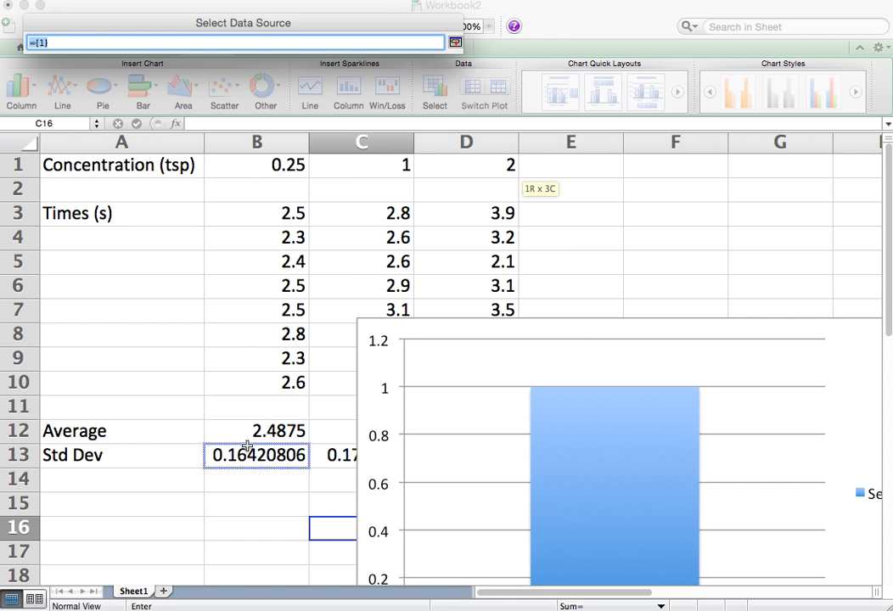
pyautogui.moveTo(254, 431); pyautogui.dragTo(447, 426)
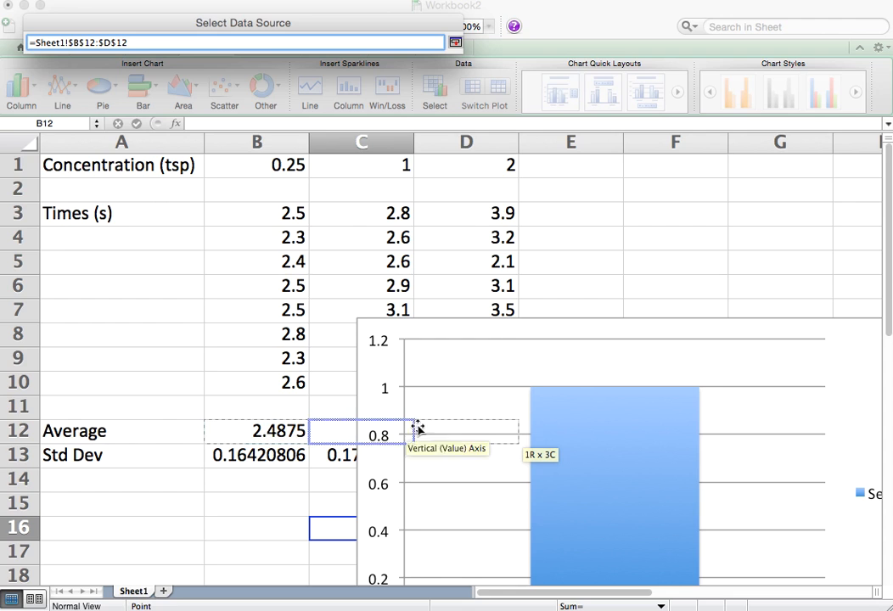
pyautogui.press('Return')
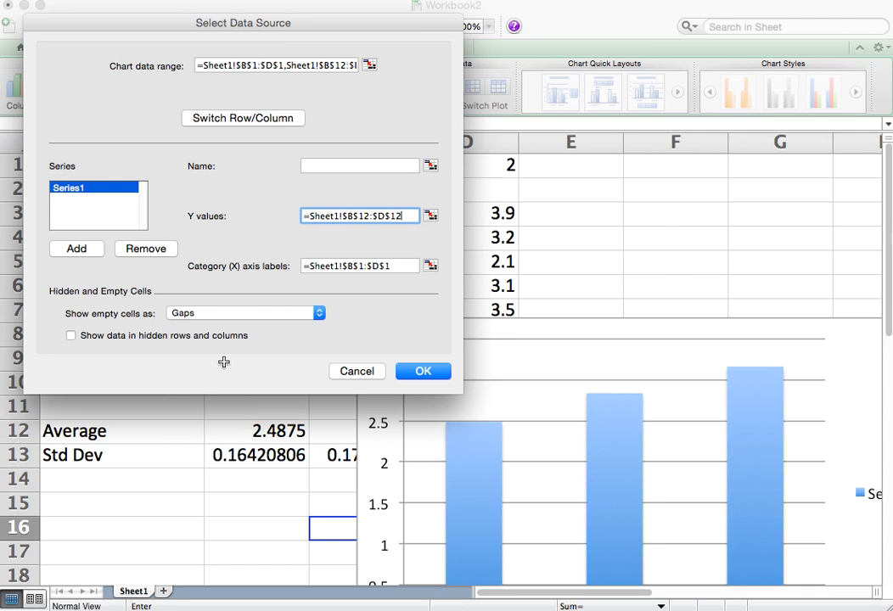
pyautogui.click(418, 370)
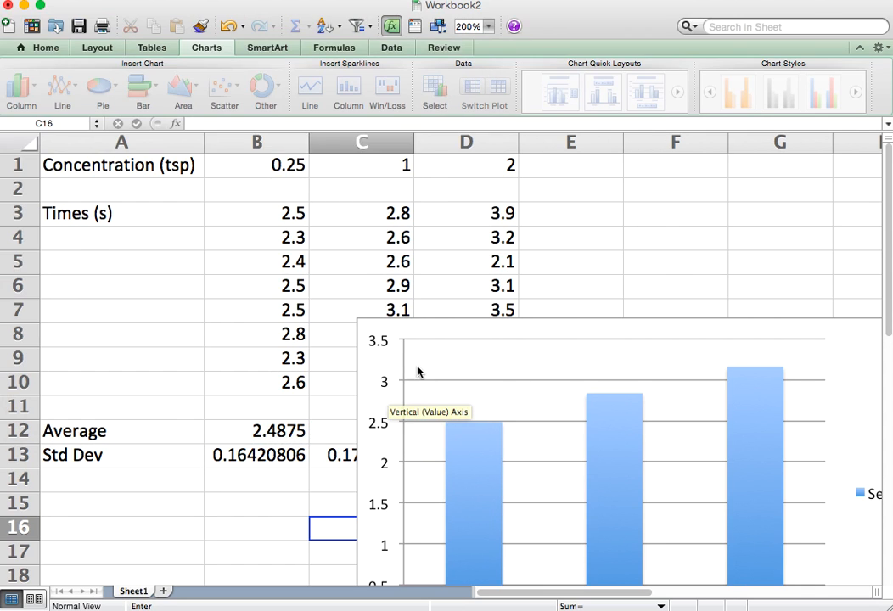
# Move the column chart fully into view over the data and delete its legend.
pyautogui.moveTo(583, 334); pyautogui.dragTo(358, 194)
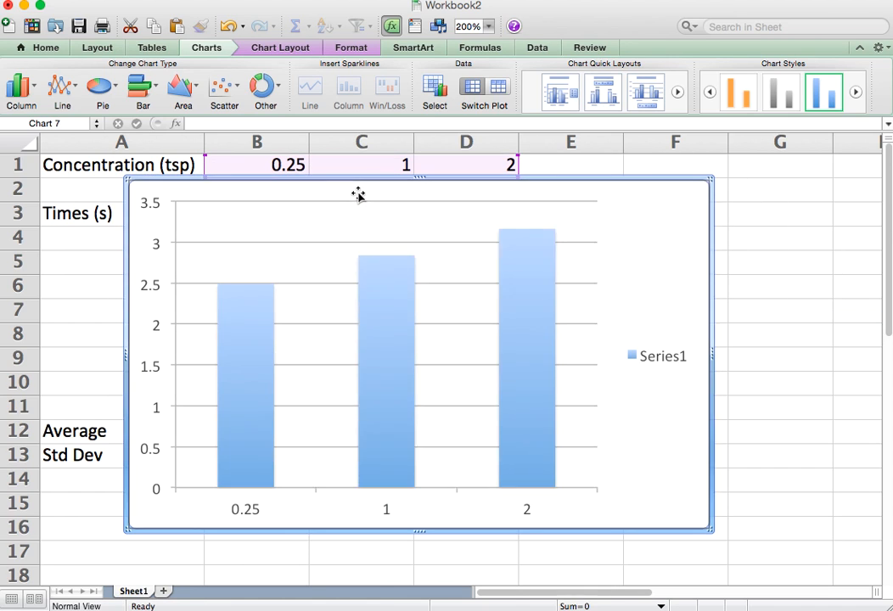
pyautogui.click(677, 366)
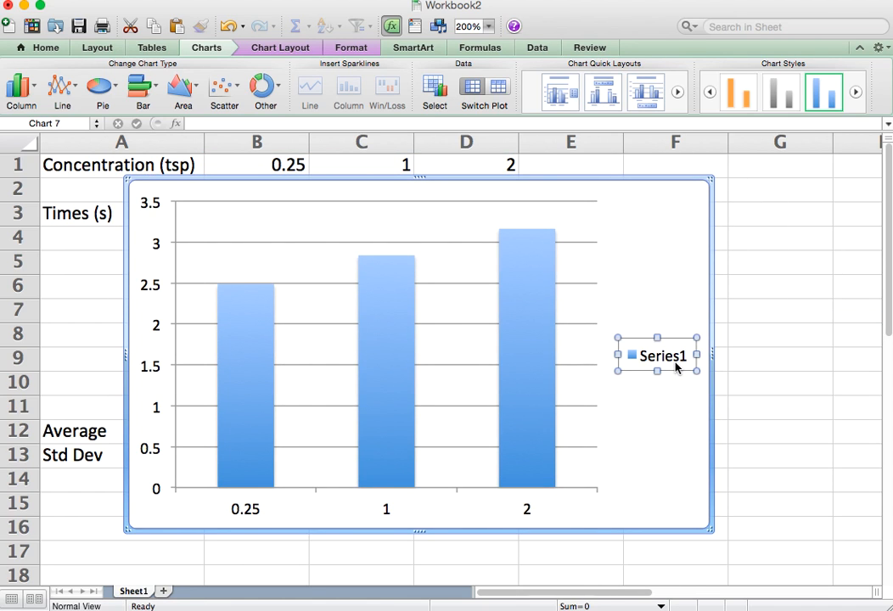
pyautogui.press('Delete')
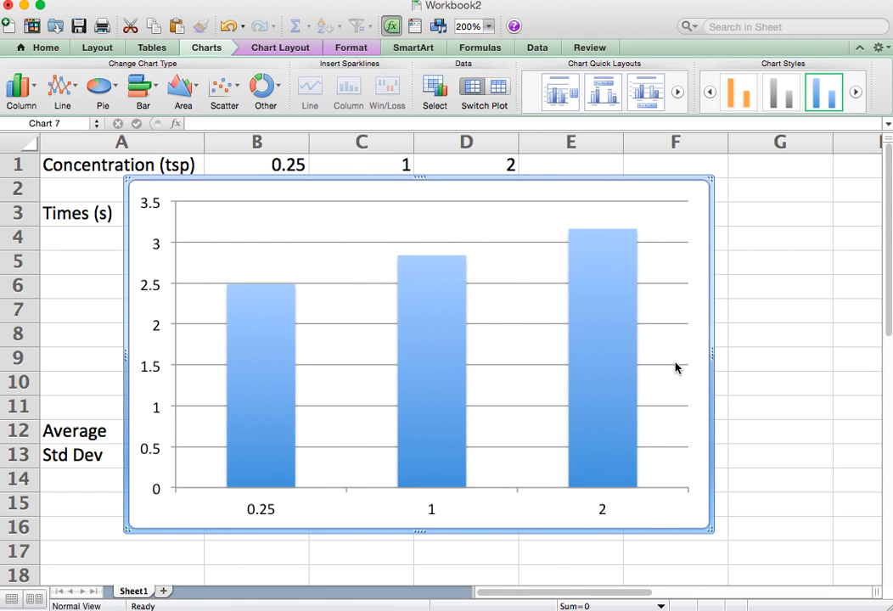
# Add a horizontal axis title below the axis and a chart title above the chart.
pyautogui.click(286, 49)
pyautogui.click(204, 90)
pyautogui.moveTo(213, 111)
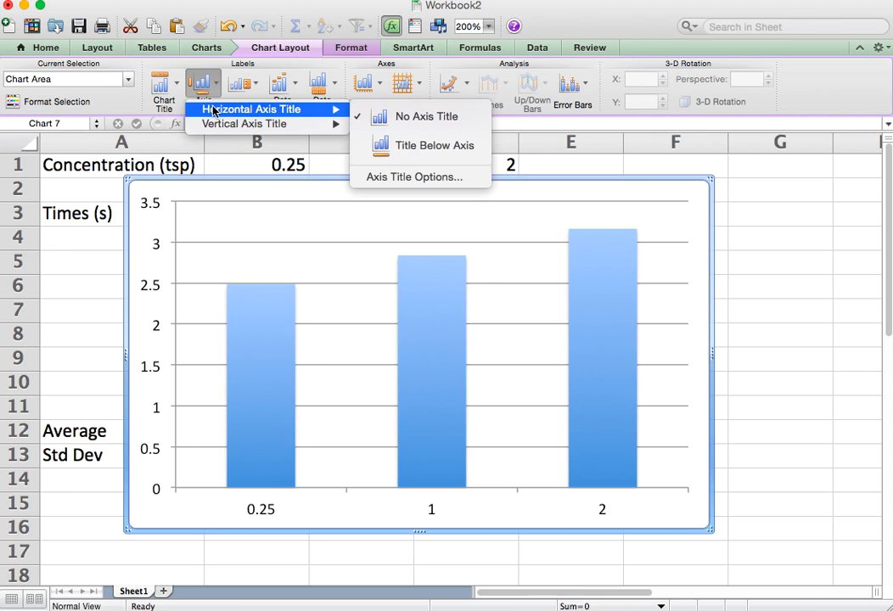
pyautogui.click(407, 146)
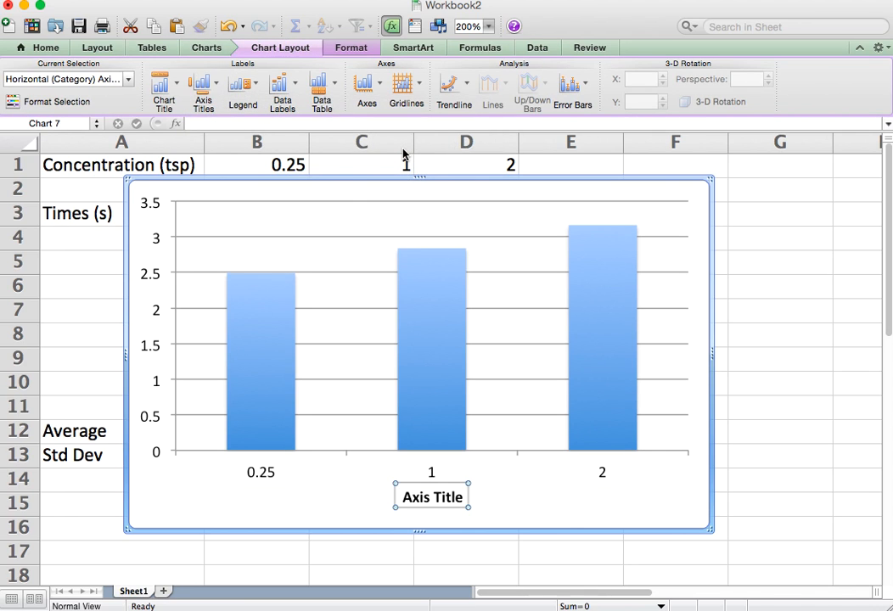
pyautogui.click(161, 85)
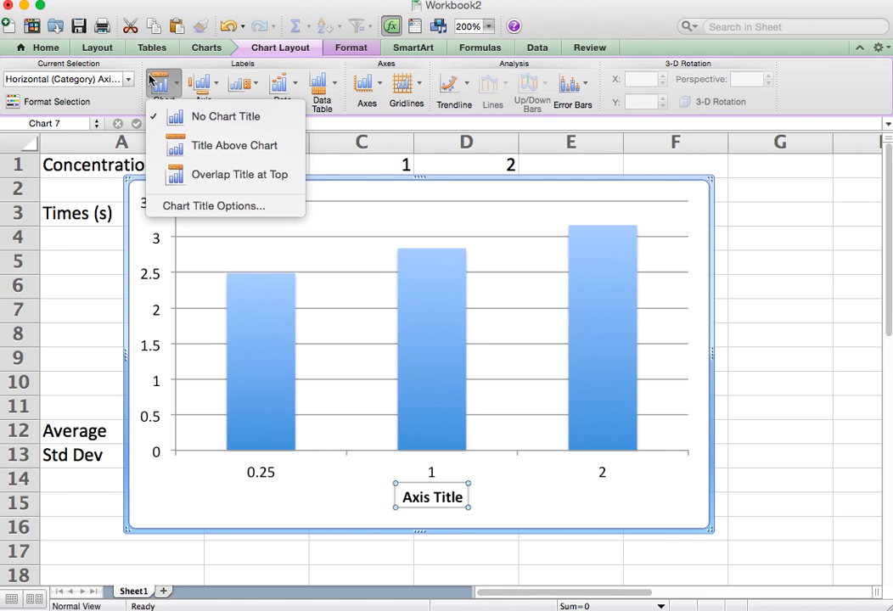
pyautogui.click(218, 149)
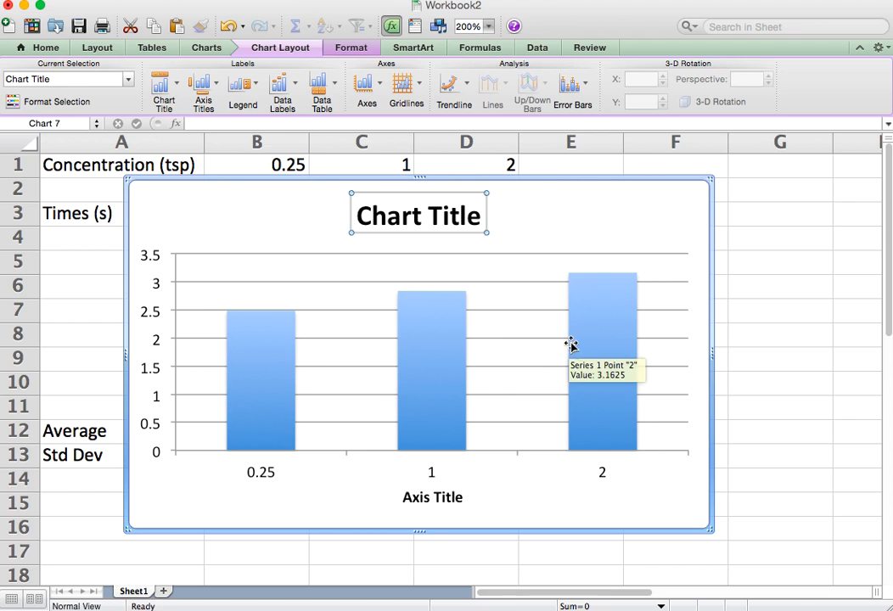
# Move the chart aside to uncover column B and give its data series Y error bars in both directions with capped ends.
pyautogui.moveTo(244, 188); pyautogui.dragTo(619, 193)
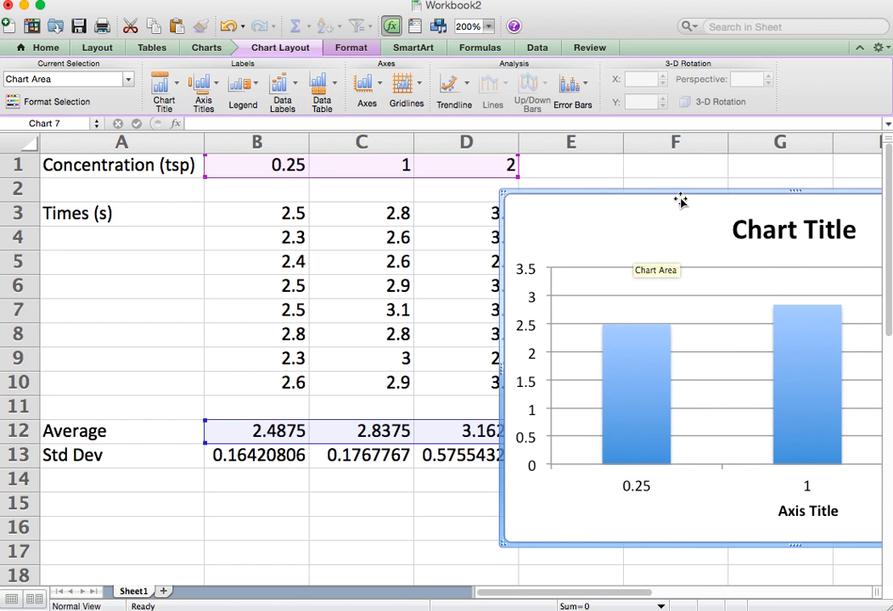
pyautogui.moveTo(683, 192); pyautogui.dragTo(510, 189)
pyautogui.doubleClick(616, 349)
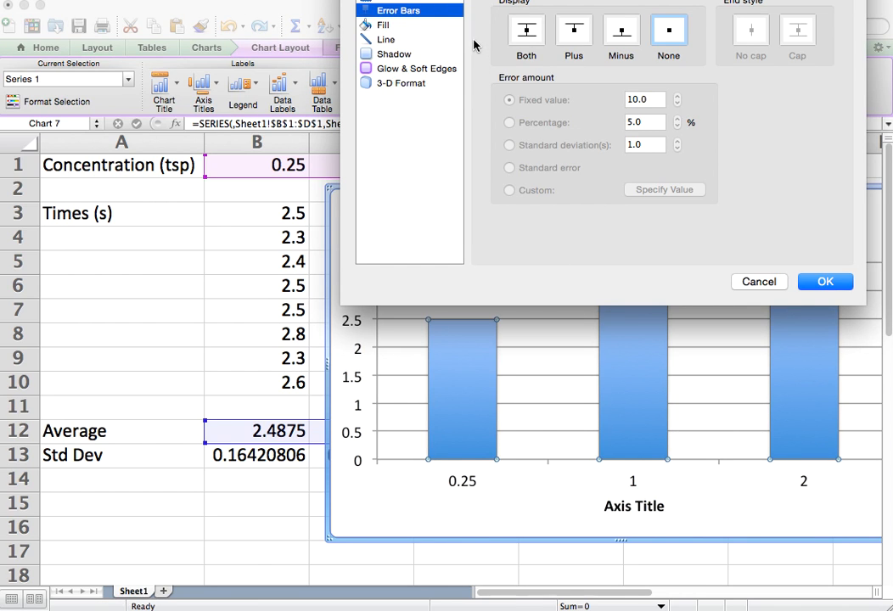
pyautogui.moveTo(564, 2); pyautogui.dragTo(307, 124)
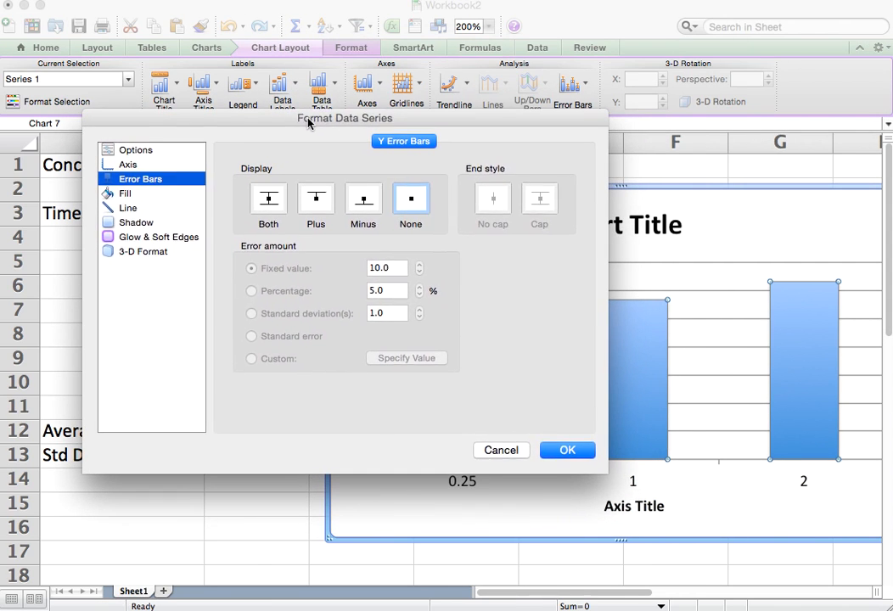
pyautogui.click(138, 154)
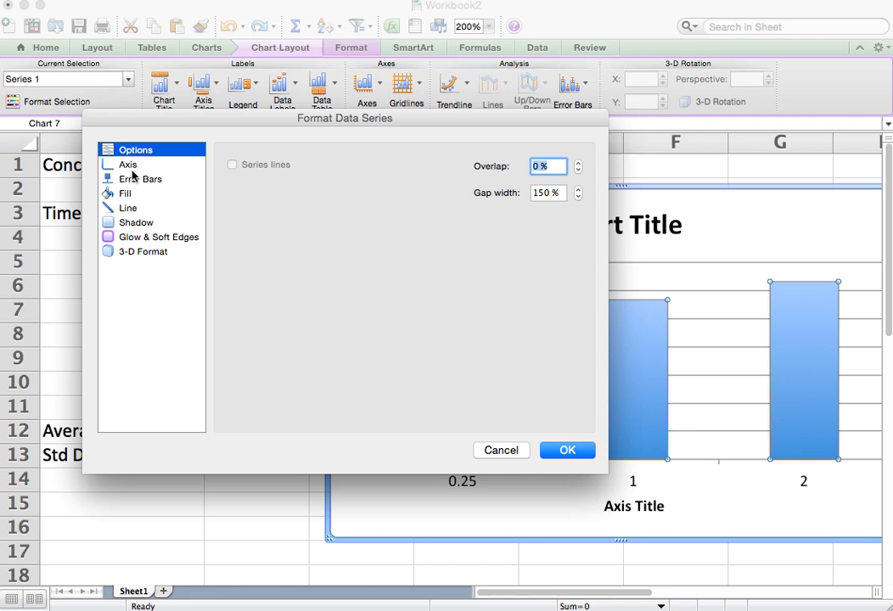
pyautogui.click(129, 179)
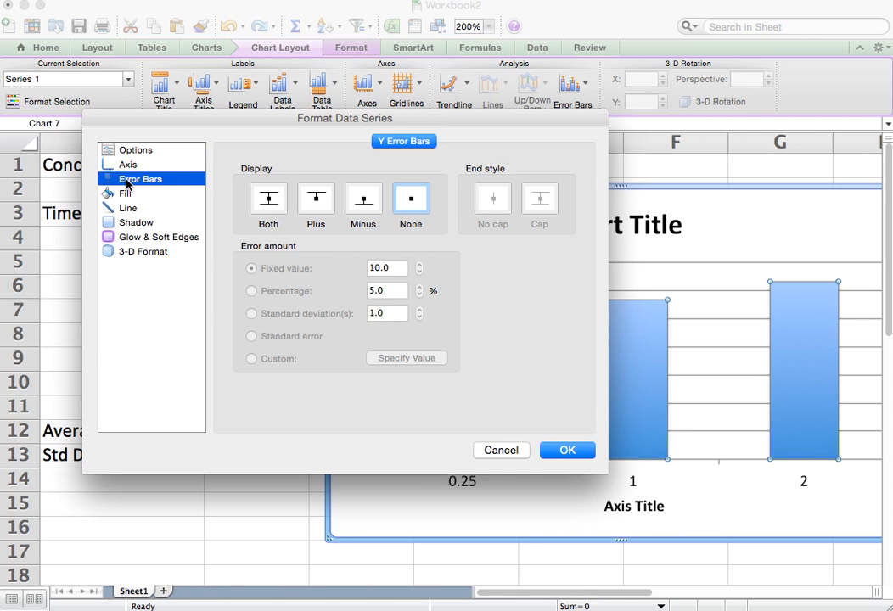
pyautogui.click(270, 196)
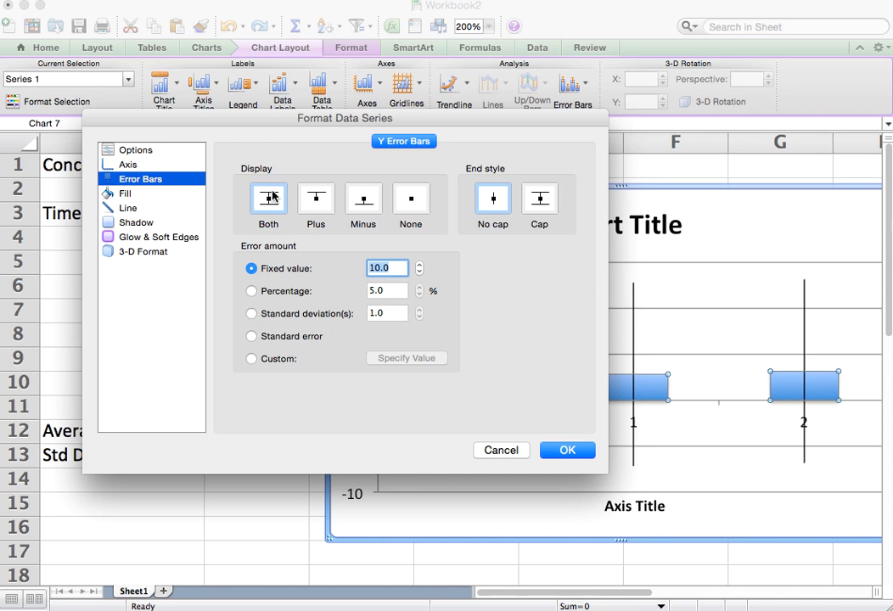
pyautogui.click(543, 200)
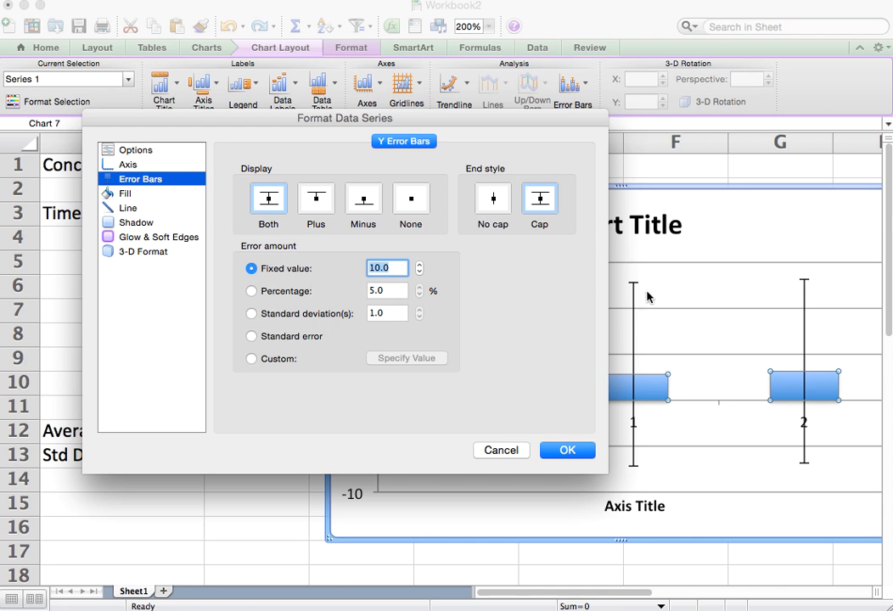
# Try a standard deviation error amount of 1.0 and uncover the chart to inspect its error bars.
pyautogui.moveTo(489, 126); pyautogui.dragTo(434, 55)
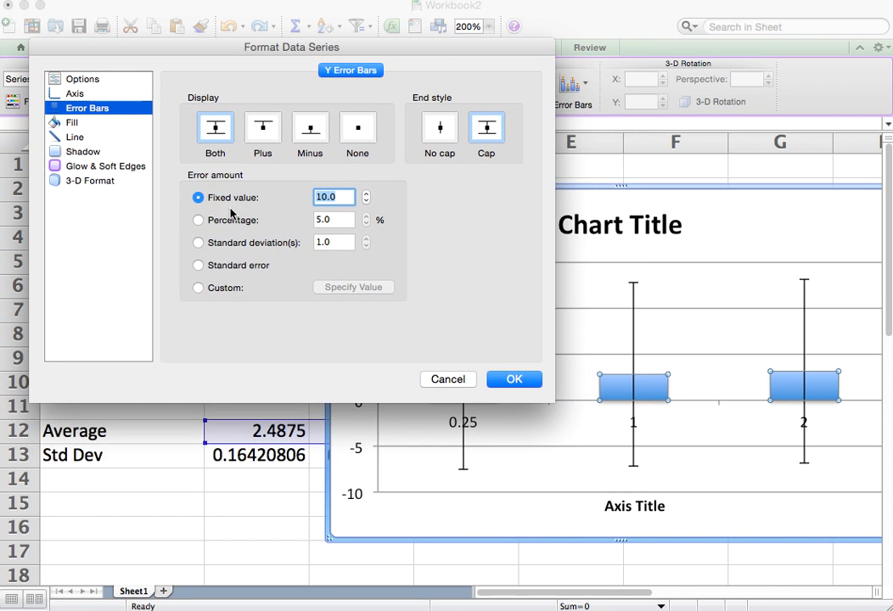
pyautogui.click(198, 243)
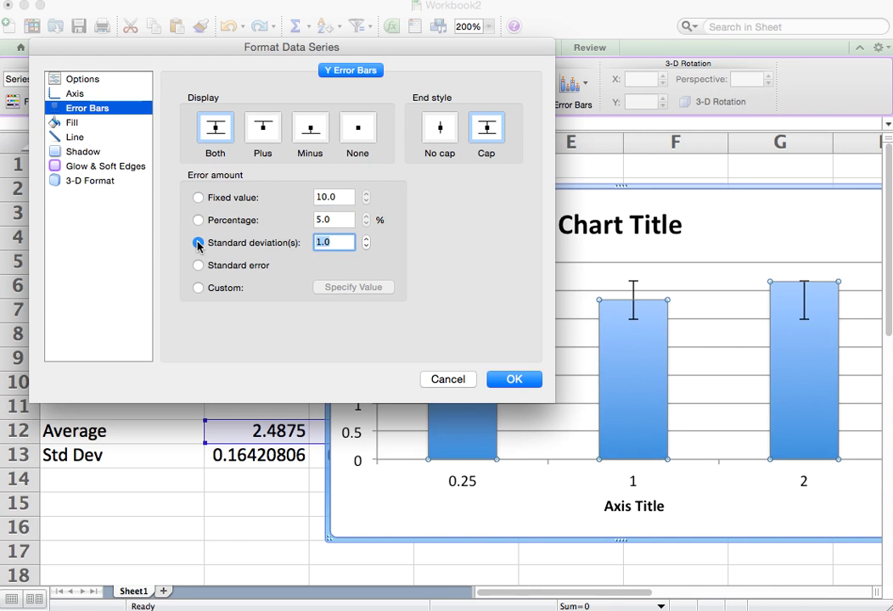
pyautogui.moveTo(434, 51); pyautogui.dragTo(661, 486)
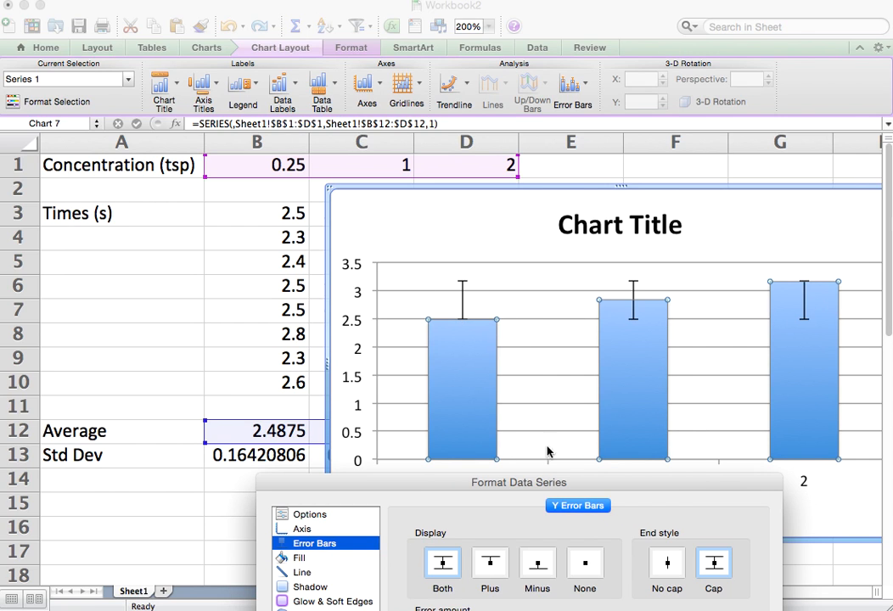
pyautogui.moveTo(552, 486); pyautogui.dragTo(336, 140)
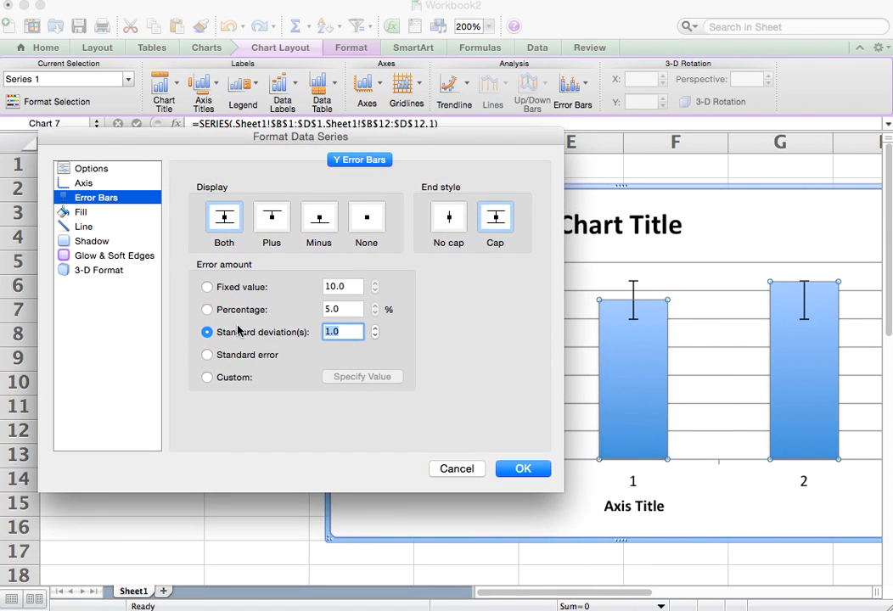
# Switch the error amount to custom and set the positive error value to the standard deviations in B13:D13.
pyautogui.click(208, 377)
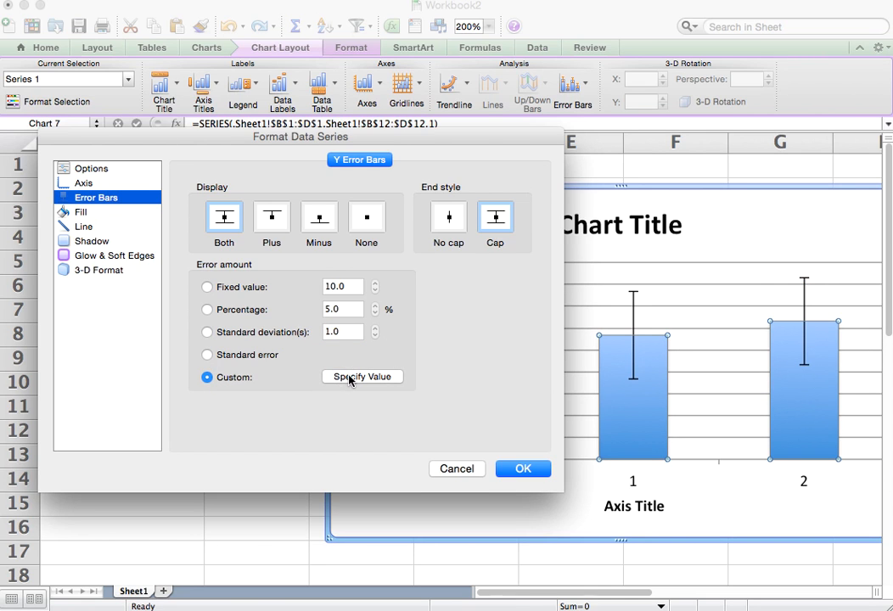
pyautogui.moveTo(282, 141); pyautogui.dragTo(618, 103)
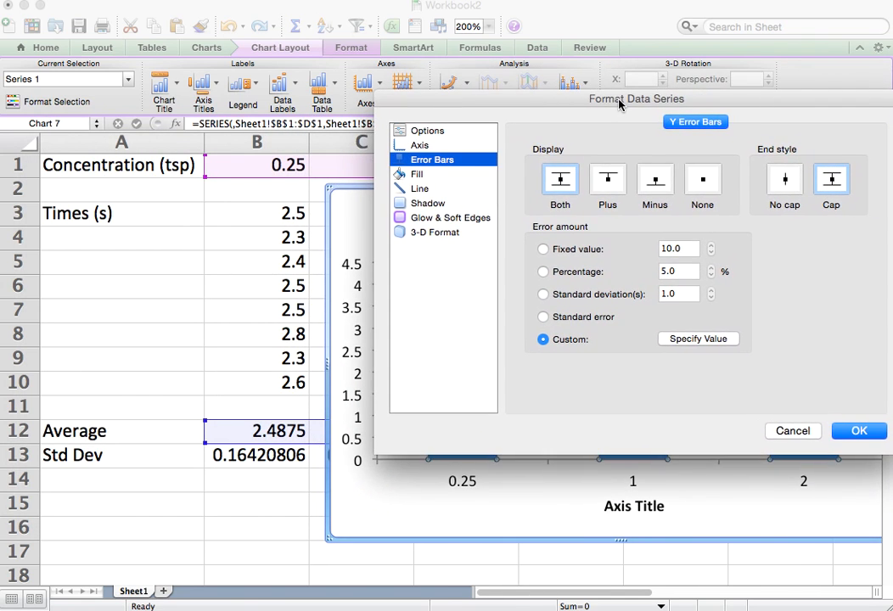
pyautogui.click(709, 339)
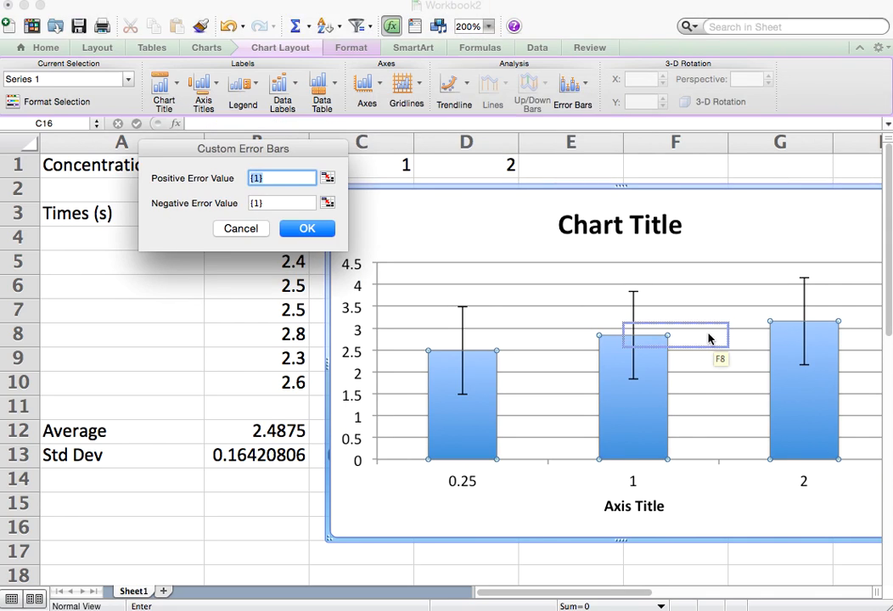
pyautogui.click(326, 180)
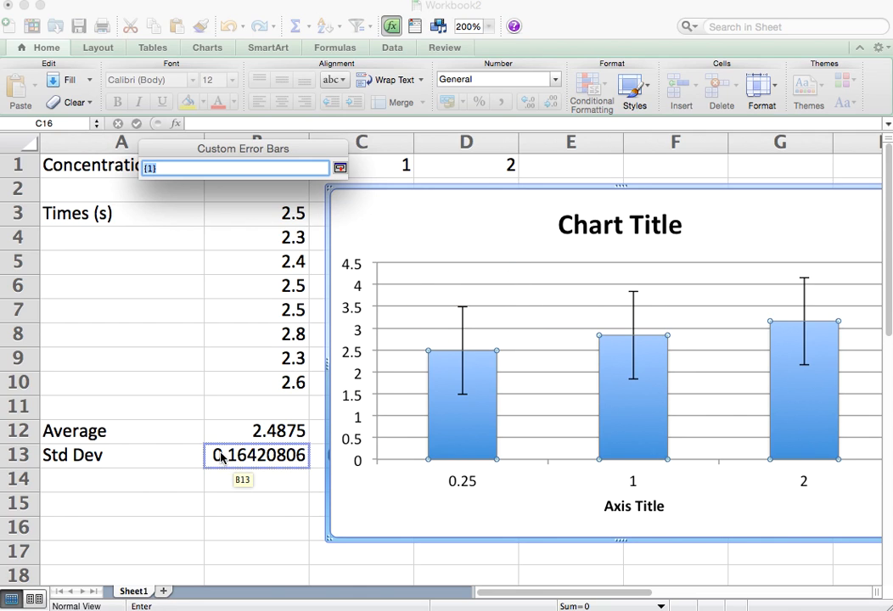
pyautogui.moveTo(303, 456); pyautogui.dragTo(435, 464)
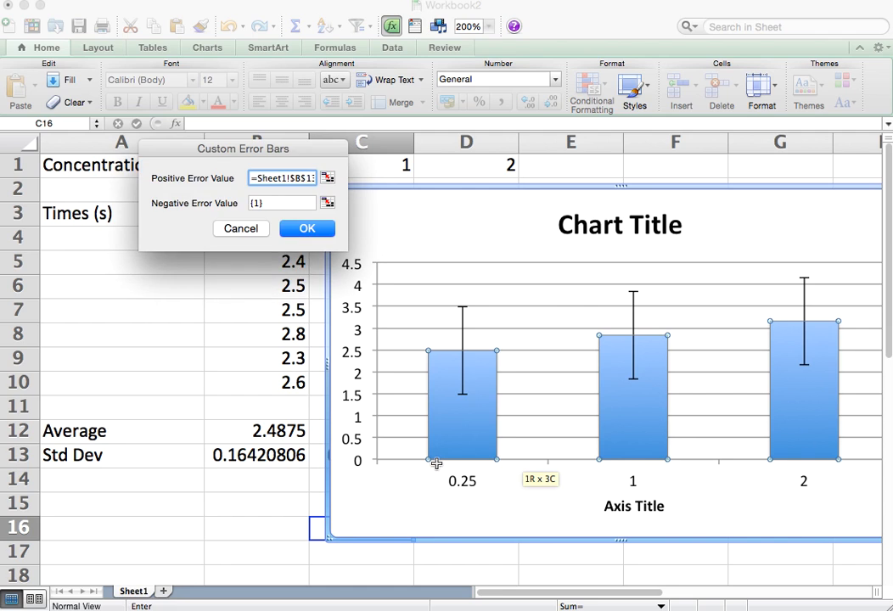
# Set the negative error value to the standard deviations in B13:D13 and apply the data series formatting.
pyautogui.click(328, 204)
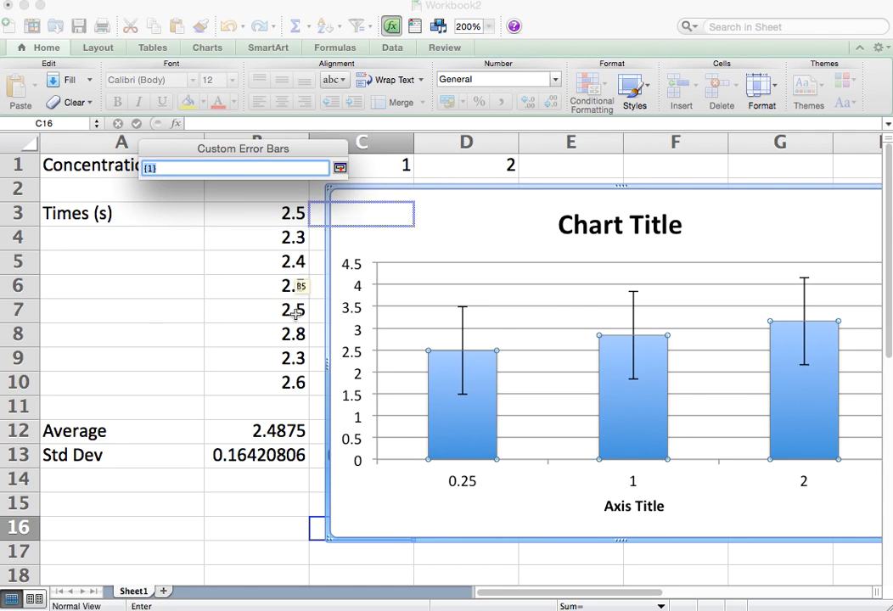
pyautogui.moveTo(243, 458); pyautogui.dragTo(443, 463)
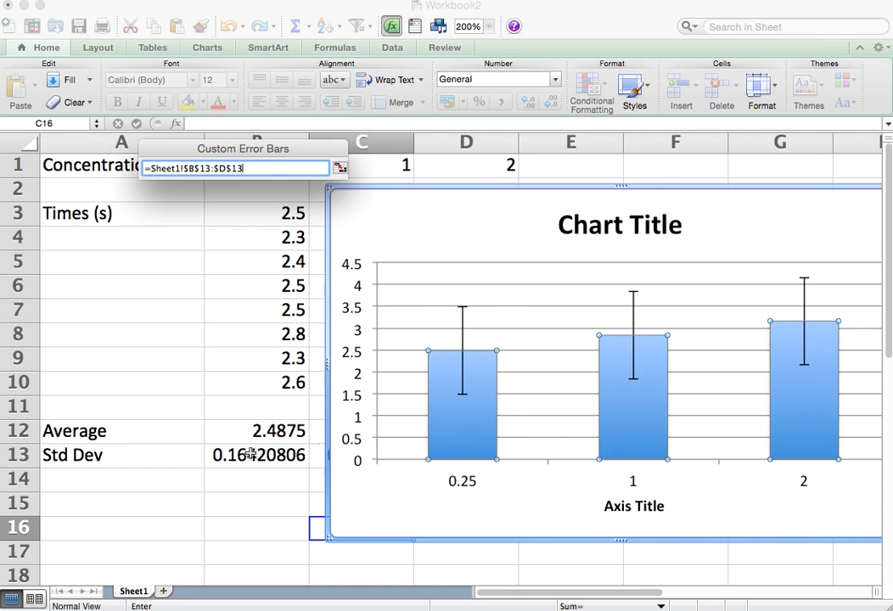
pyautogui.press('Return')
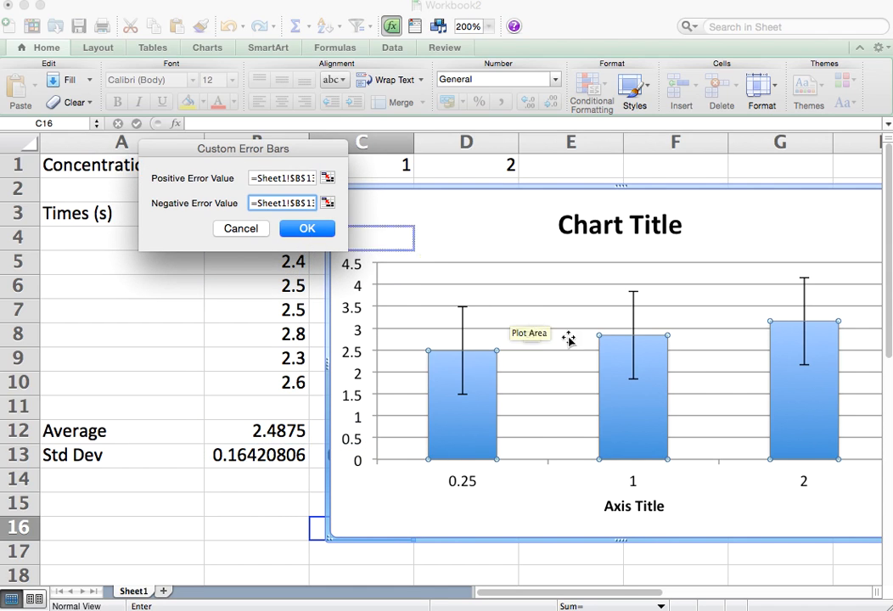
pyautogui.click(307, 228)
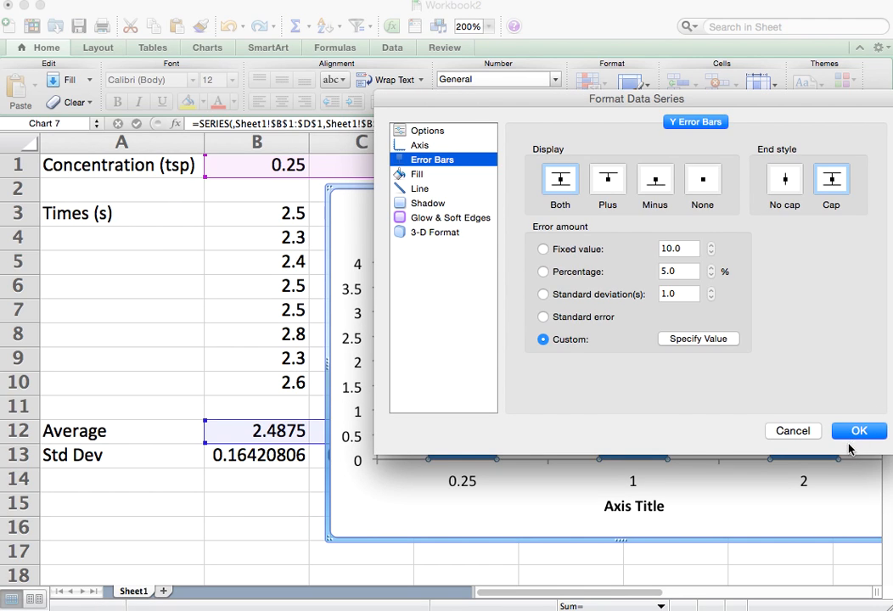
pyautogui.click(859, 430)
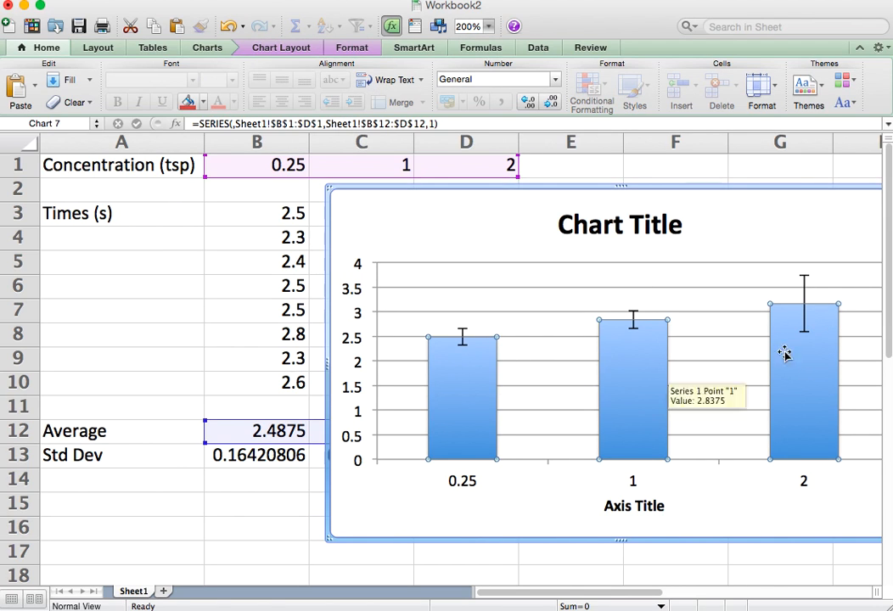
# Bring the chart fully into view, relocate it to a new sheet of its own and deselect it.
pyautogui.moveTo(735, 187); pyautogui.dragTo(619, 192)
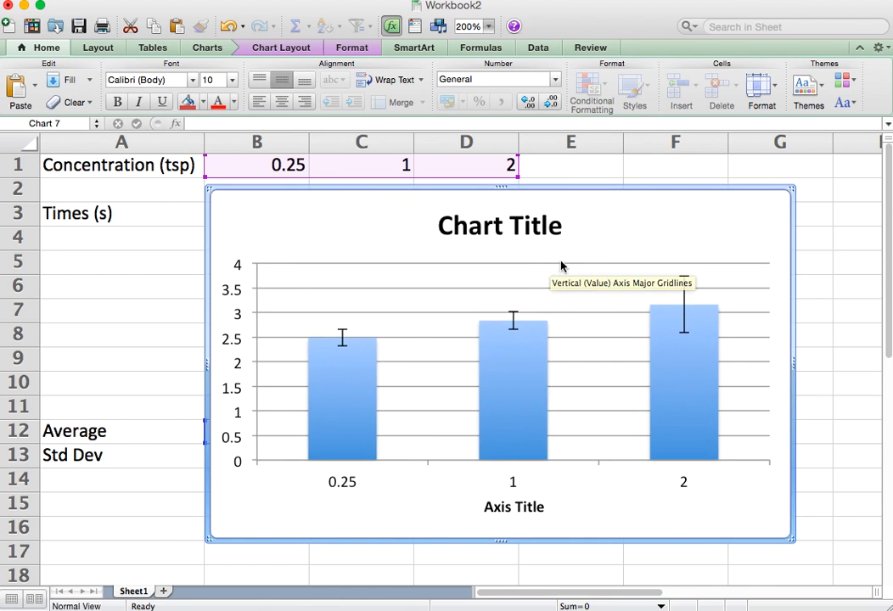
pyautogui.rightClick(626, 236)
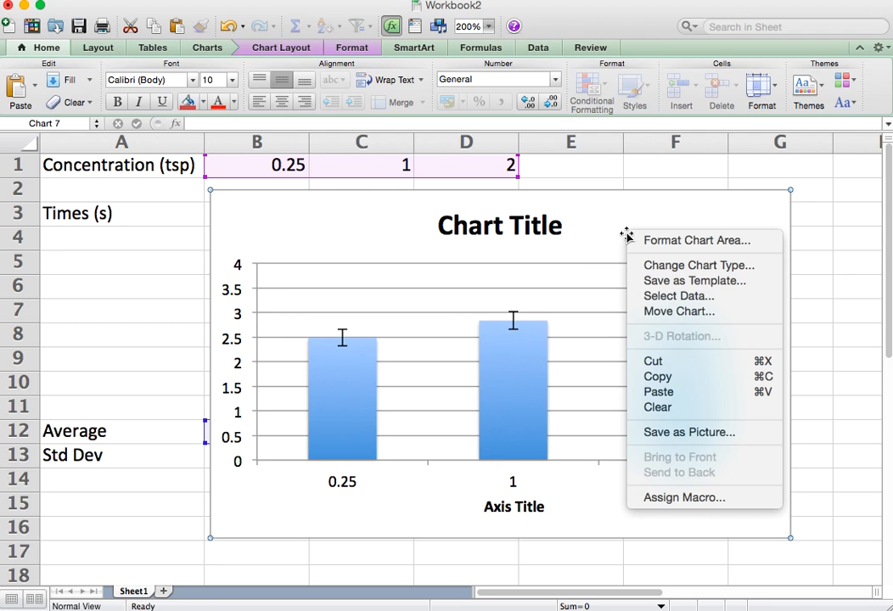
pyautogui.click(679, 313)
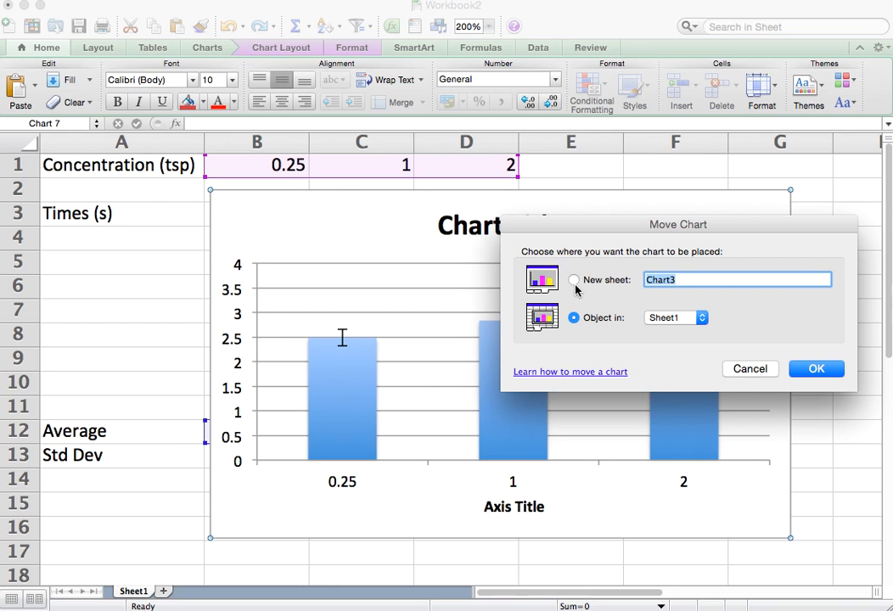
pyautogui.click(574, 281)
pyautogui.click(832, 370)
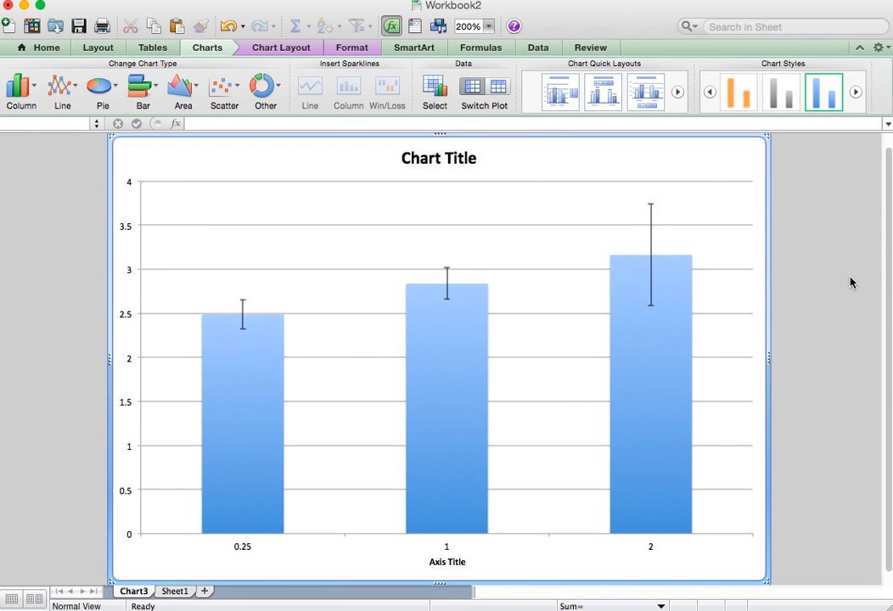
pyautogui.moveTo(234, 427)
pyautogui.moveTo(661, 392)
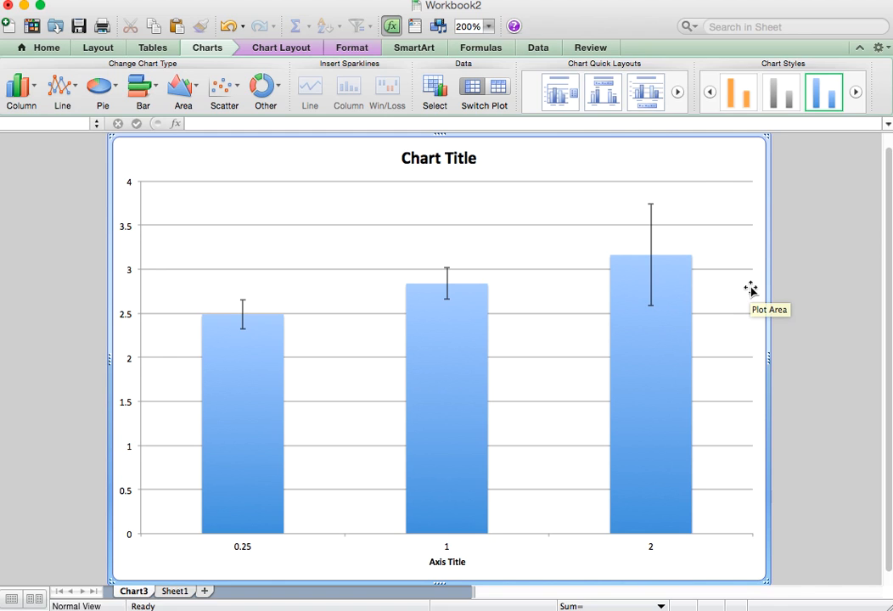
pyautogui.press('Escape')
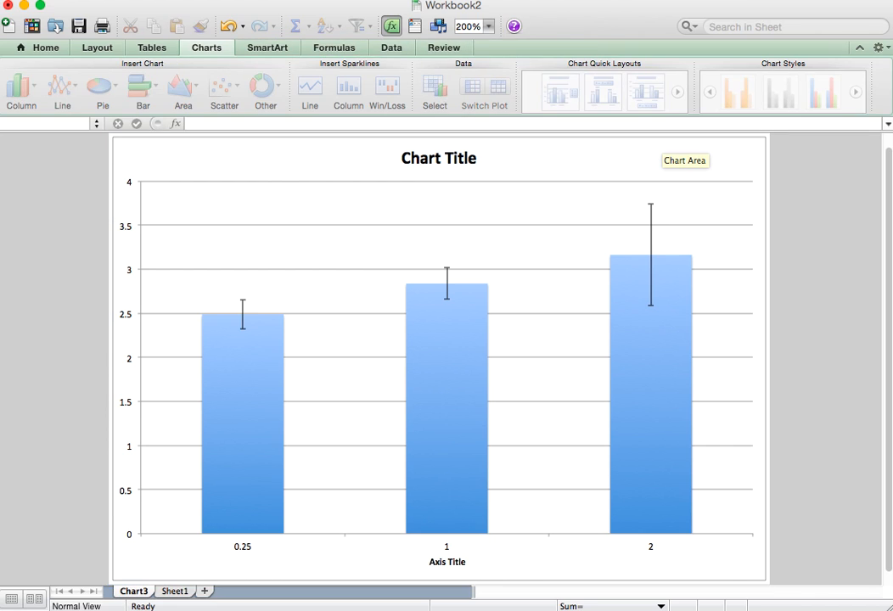